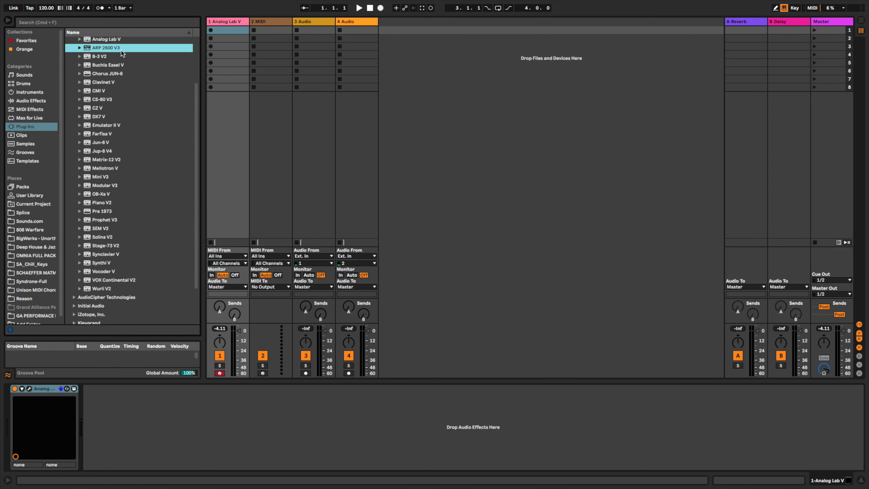
Load ARP 2600 V3 from the plug-in list onto the MIDI track.
{"action": "left_click", "coordinate": [103, 288]}
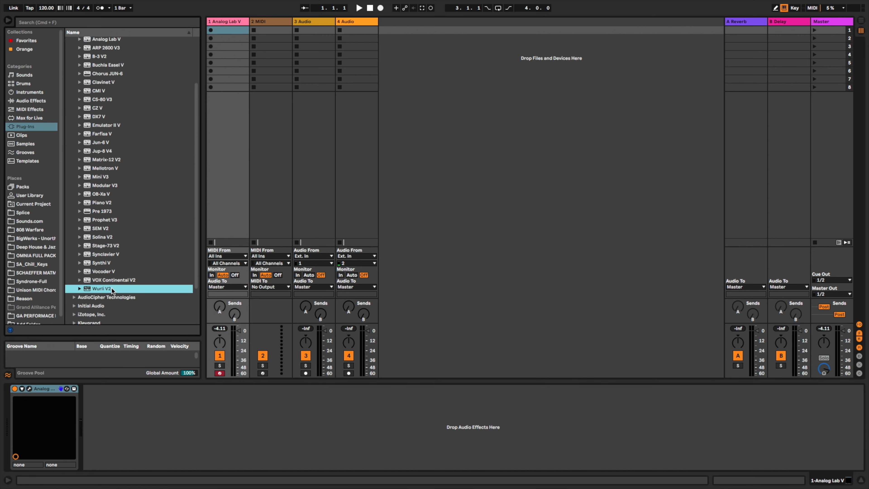
{"action": "scroll", "coordinate": [146, 102], "scroll_direction": "up", "scroll_amount": 1}
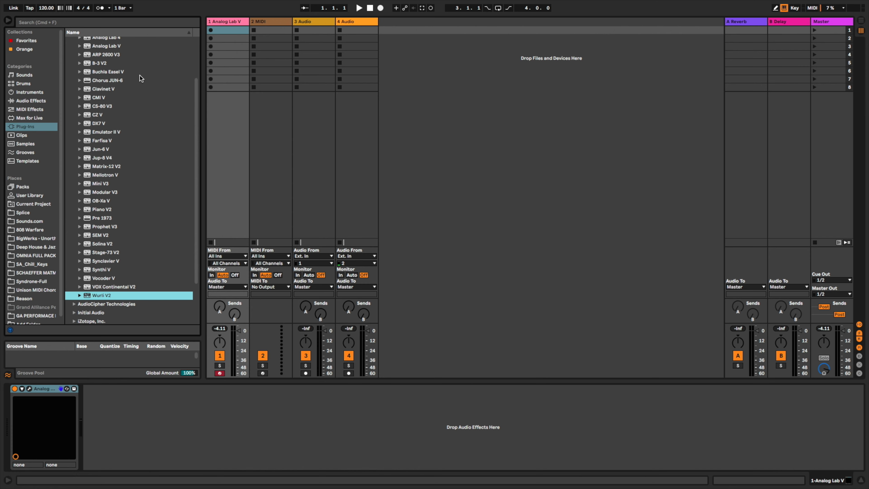
{"action": "left_click", "coordinate": [120, 54]}
{"action": "double_click", "coordinate": [108, 53]}
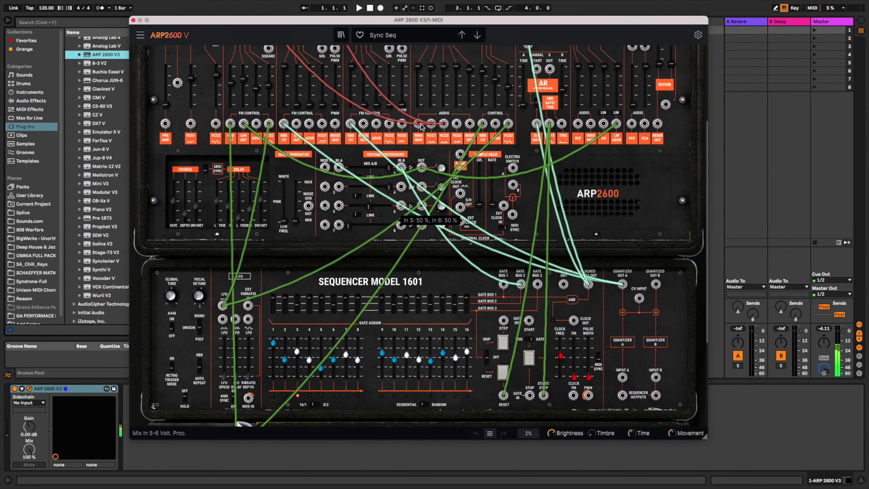
Load the Keys > Analog Bells preset.
{"action": "left_click", "coordinate": [396, 36]}
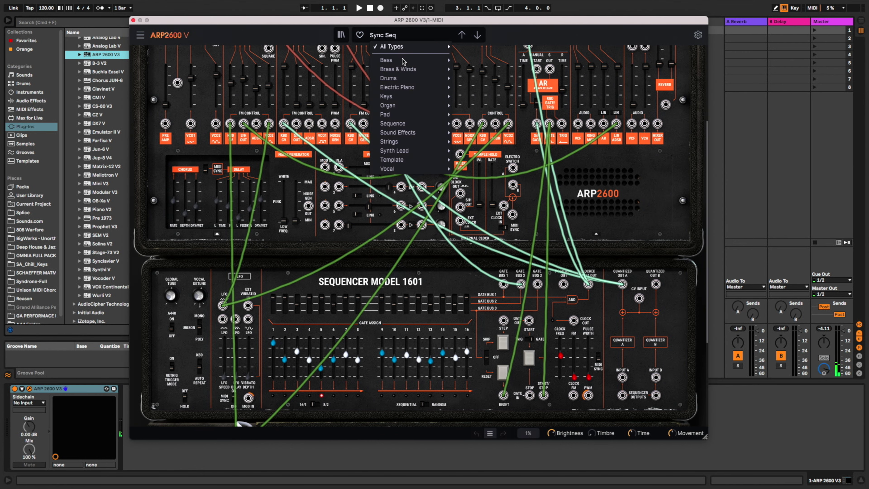
{"action": "mouse_move", "coordinate": [411, 96]}
{"action": "left_click", "coordinate": [477, 115]}
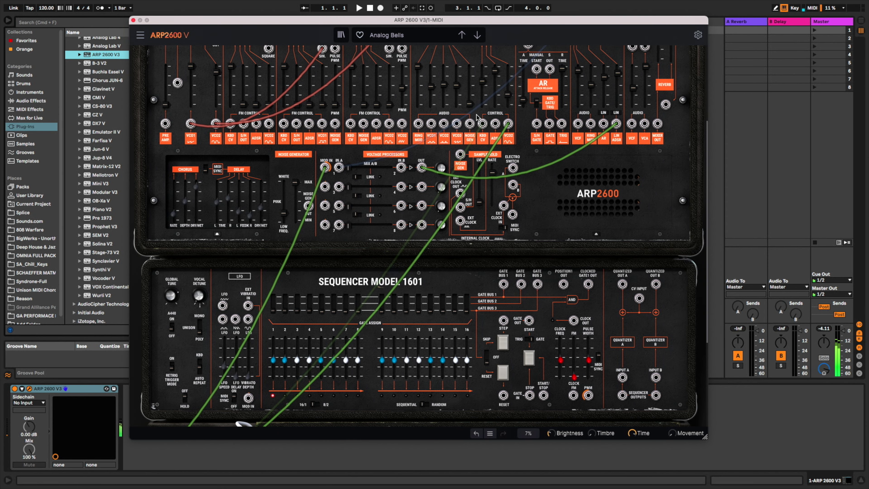
Reroute the VCO3 saw cable to the VCF.
{"action": "scroll", "coordinate": [477, 115], "scroll_direction": "up", "scroll_amount": 4}
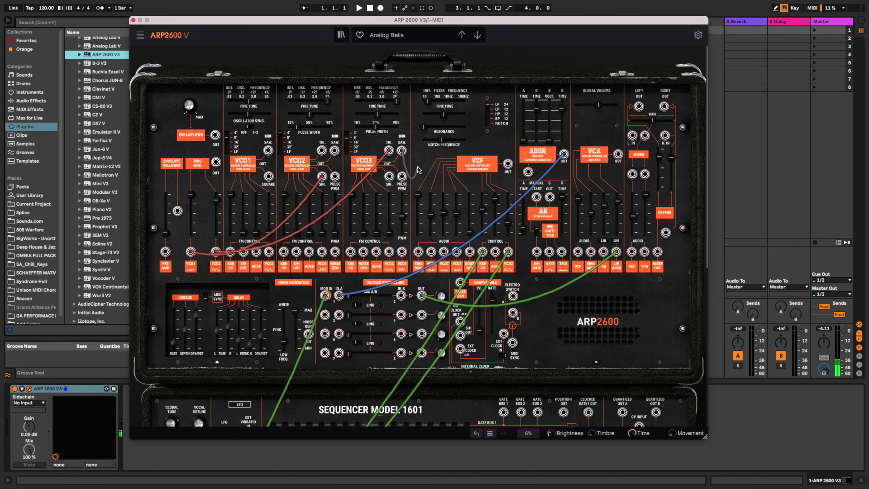
{"action": "left_click_drag", "start_coordinate": [418, 169], "coordinate": [508, 165]}
{"action": "scroll", "coordinate": [308, 222], "scroll_direction": "down", "scroll_amount": 5}
{"action": "scroll", "coordinate": [315, 229], "scroll_direction": "down", "scroll_amount": 2}
{"action": "scroll", "coordinate": [315, 229], "scroll_direction": "up", "scroll_amount": 7}
{"action": "scroll", "coordinate": [313, 228], "scroll_direction": "up", "scroll_amount": 1}
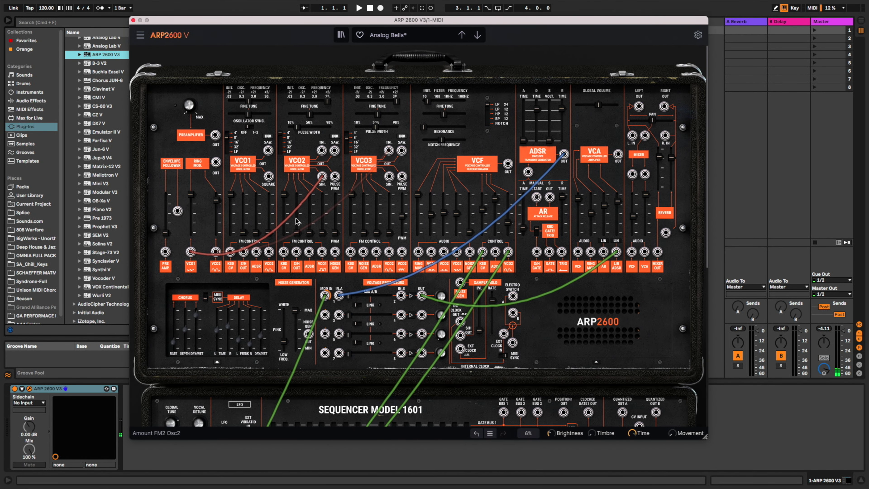
{"action": "scroll", "coordinate": [314, 229], "scroll_direction": "down", "scroll_amount": 9}
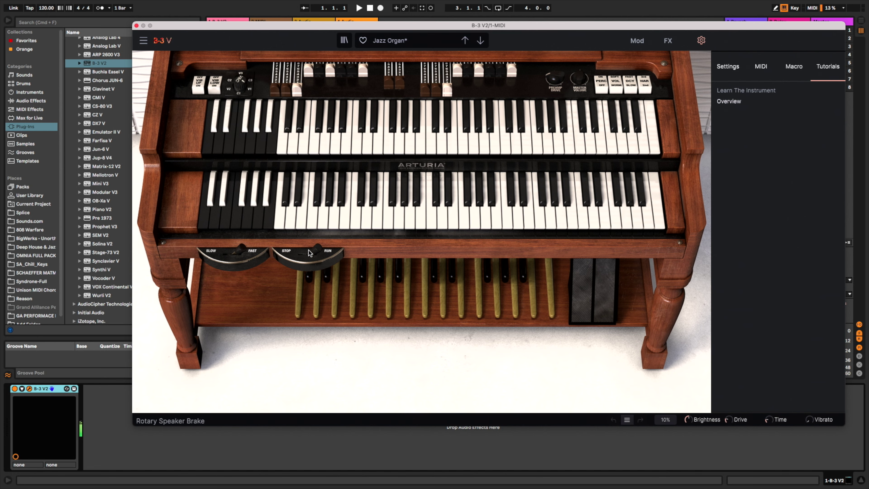
Browse the preset types list for B-3 V's Jazz Organ preset.
{"action": "left_click", "coordinate": [390, 40]}
{"action": "mouse_move", "coordinate": [410, 75]}
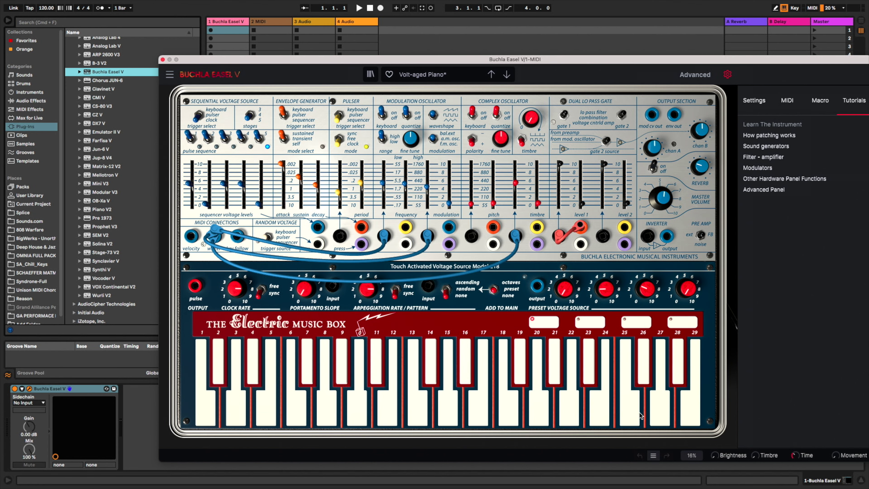
Play notes, patch envelope output to frequency, and set the raised clock rate to free-running.
{"action": "mouse_move", "coordinate": [599, 407]}
{"action": "left_mouse_down"}
{"action": "mouse_move", "coordinate": [327, 408]}
{"action": "mouse_move", "coordinate": [343, 376]}
{"action": "mouse_move", "coordinate": [448, 393]}
{"action": "mouse_move", "coordinate": [563, 385]}
{"action": "mouse_move", "coordinate": [545, 307]}
{"action": "left_mouse_up"}
{"action": "left_click_drag", "start_coordinate": [362, 229], "coordinate": [406, 232]}
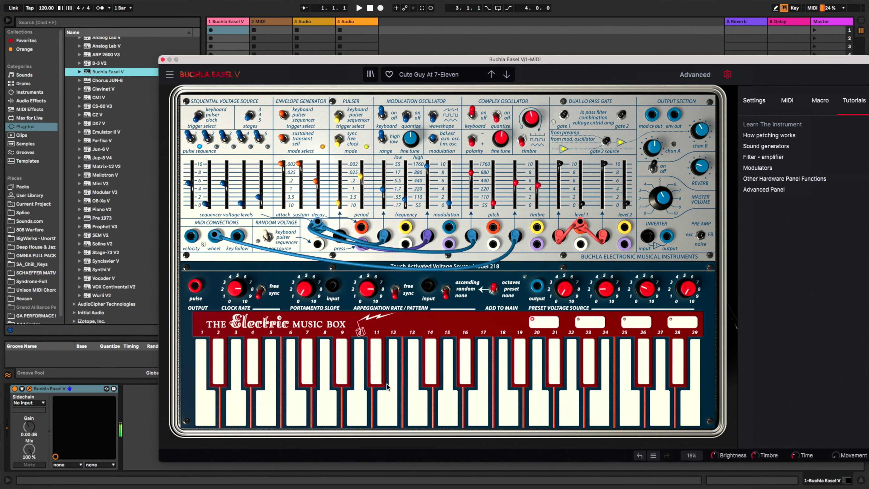
{"action": "left_click_drag", "start_coordinate": [236, 289], "coordinate": [236, 282]}
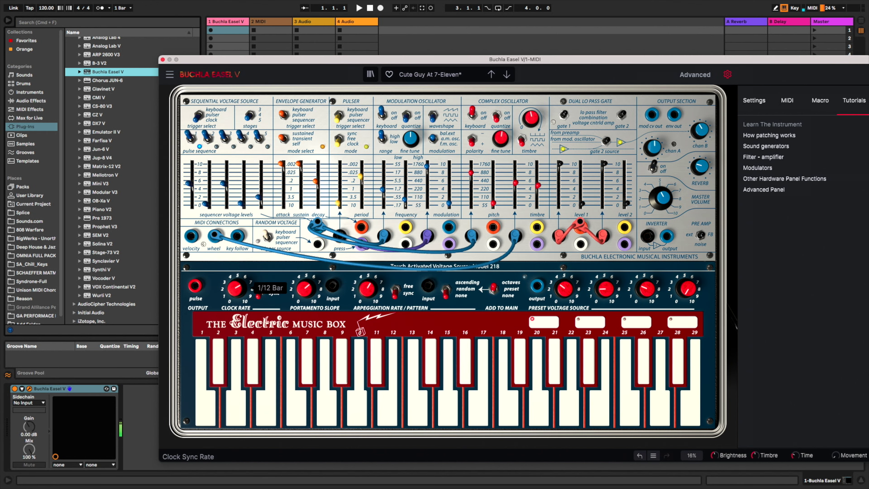
{"action": "left_click", "coordinate": [259, 291]}
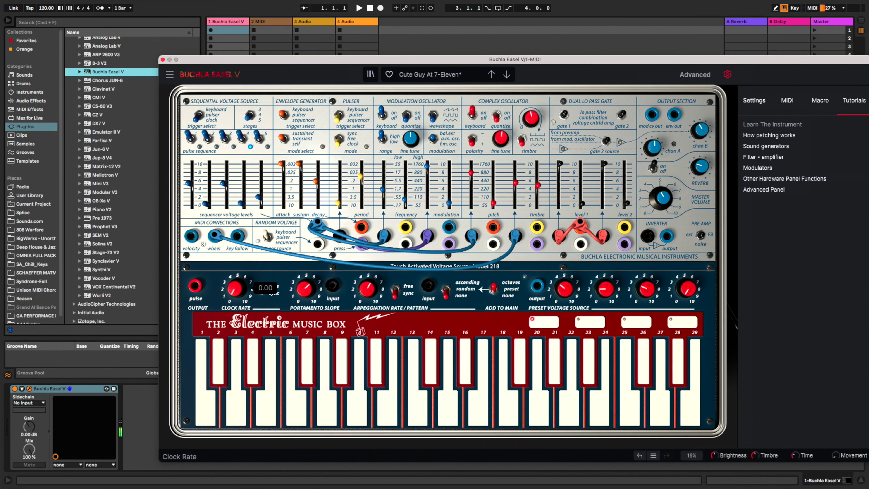
{"action": "left_click_drag", "start_coordinate": [176, 60], "coordinate": [144, 48]}
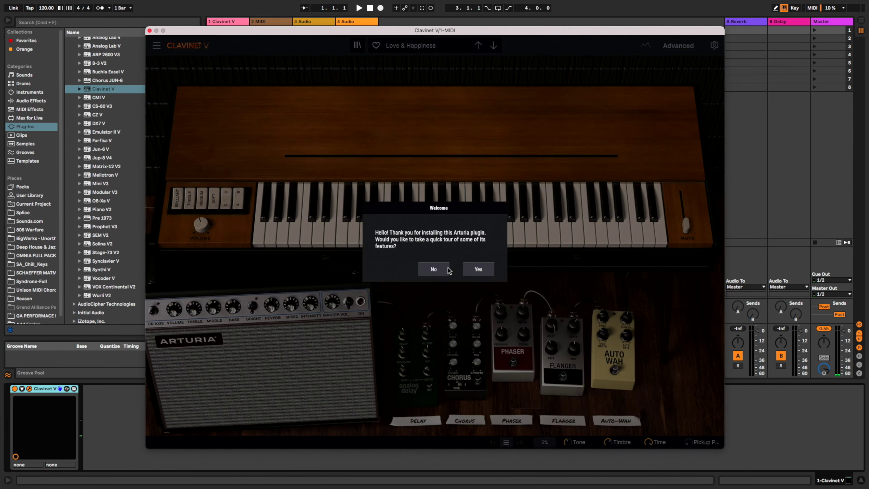
{"action": "left_click", "coordinate": [441, 270]}
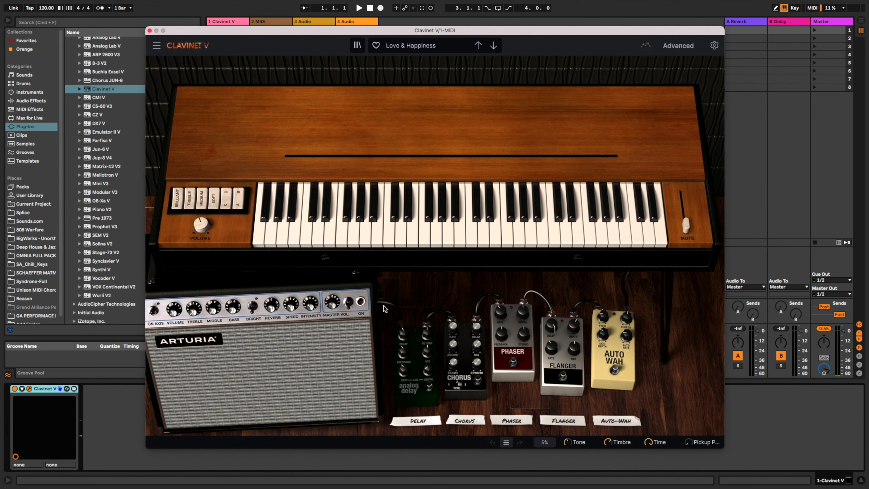
Turn on the analog delay pedal, close the Clavinet V window, and select CMI V.
{"action": "left_click", "coordinate": [428, 387]}
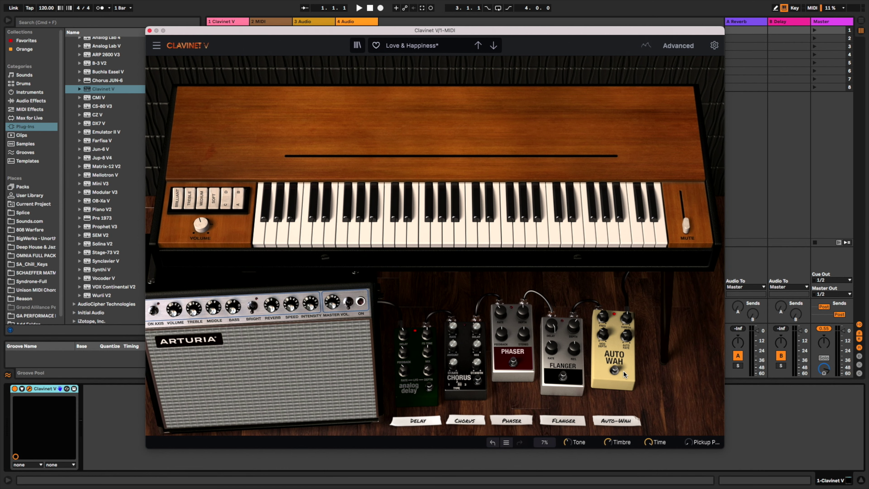
{"action": "left_click_drag", "start_coordinate": [246, 36], "coordinate": [245, 32]}
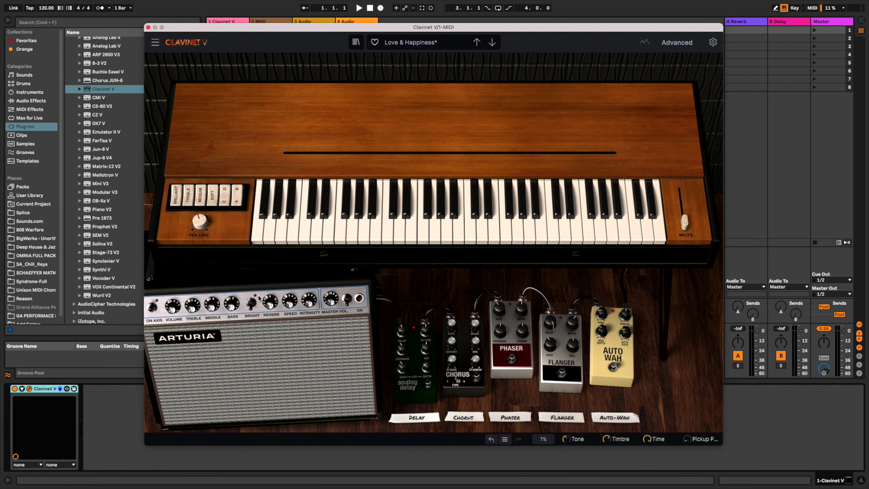
{"action": "key", "text": "super+alt+p"}
{"action": "key", "text": "Down"}
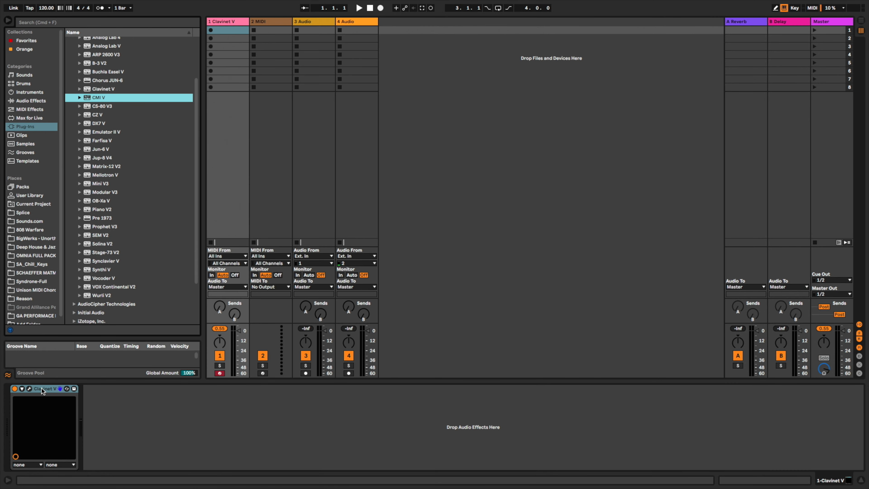
Load CMI V onto track 1 in place of Clavinet V and reposition its window.
{"action": "key", "text": "Return"}
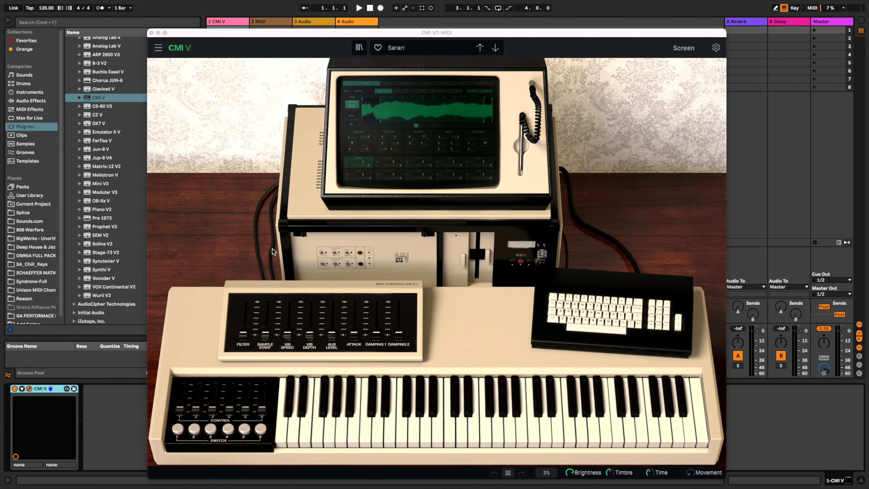
{"action": "left_click_drag", "start_coordinate": [312, 33], "coordinate": [284, 24]}
{"action": "left_click_drag", "start_coordinate": [350, 27], "coordinate": [351, 21]}
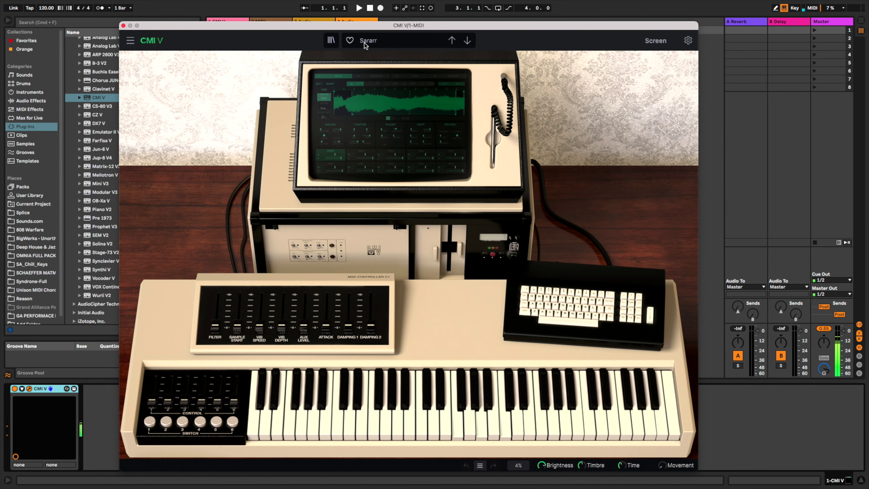
Browse the CMI screen pages (sample edit, library, mixer, tuning), then close the instrument window.
{"action": "left_click", "coordinate": [413, 114]}
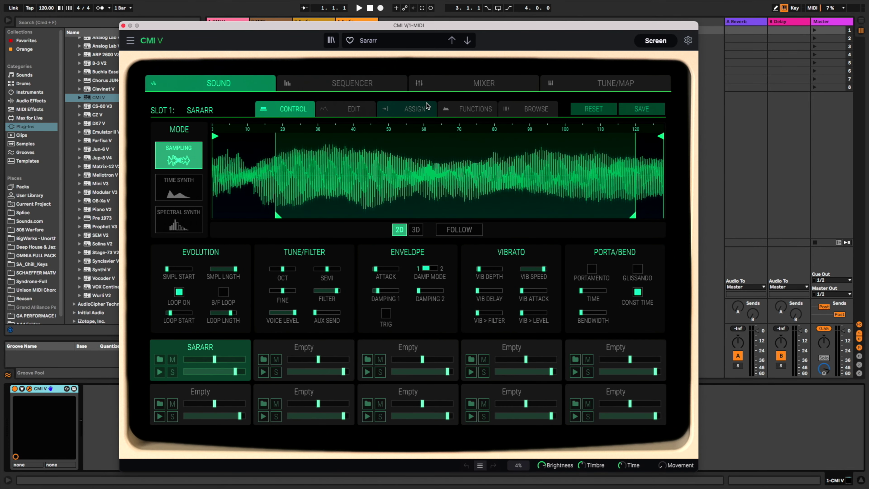
{"action": "left_click", "coordinate": [351, 110]}
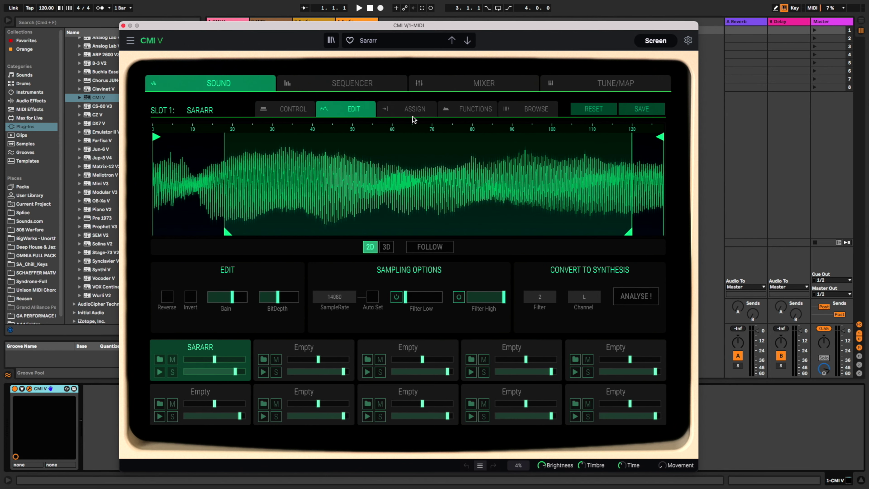
{"action": "left_click", "coordinate": [526, 109]}
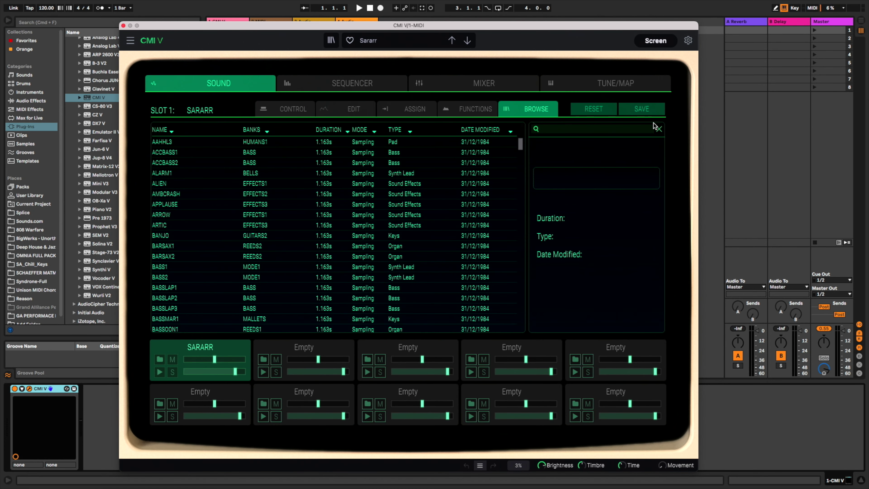
{"action": "left_click", "coordinate": [466, 85]}
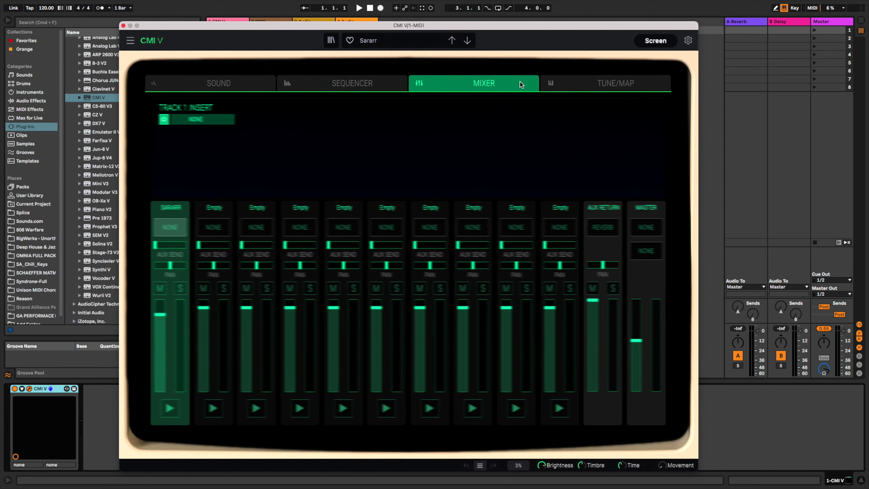
{"action": "left_click", "coordinate": [572, 89]}
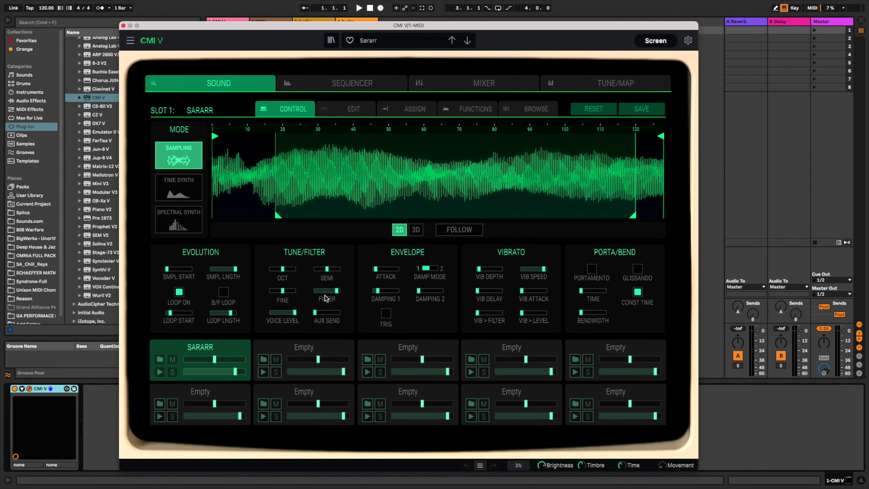
{"action": "left_click", "coordinate": [218, 84]}
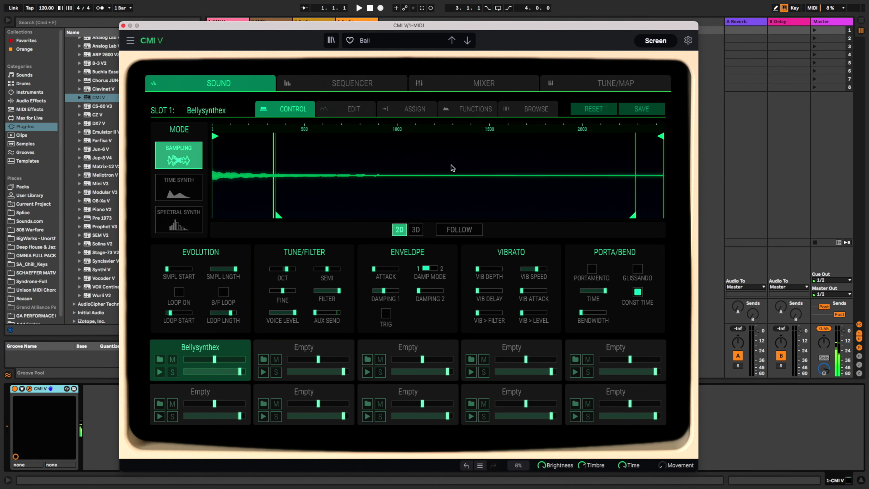
{"action": "left_click", "coordinate": [452, 167]}
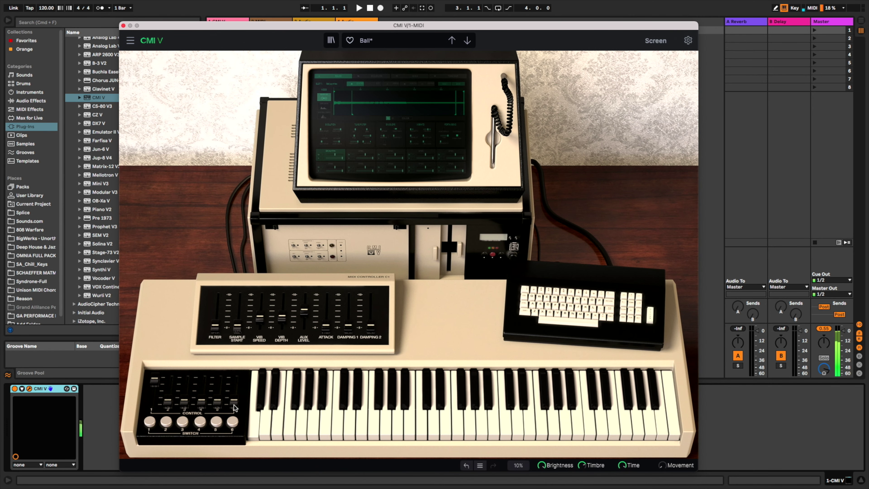
{"action": "left_click", "coordinate": [123, 25]}
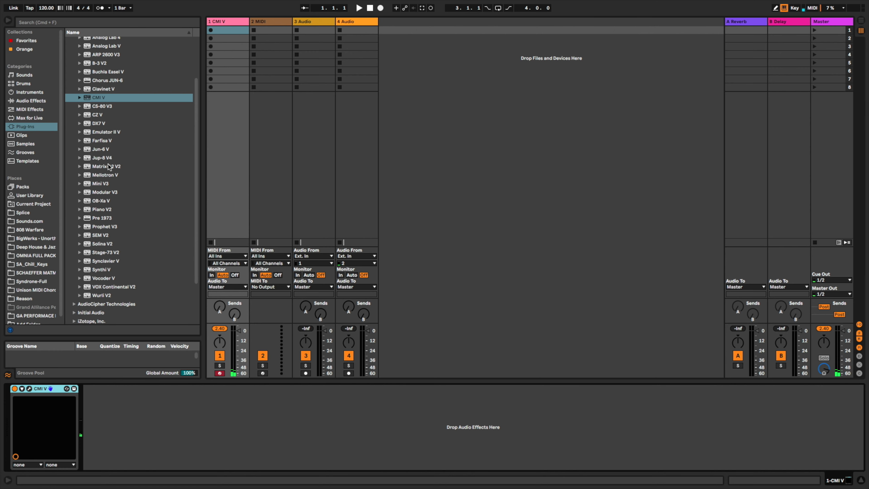
Load CS-80 V3 onto track 1 and toggle the modulation matrix panel on and off.
{"action": "left_click", "coordinate": [110, 107]}
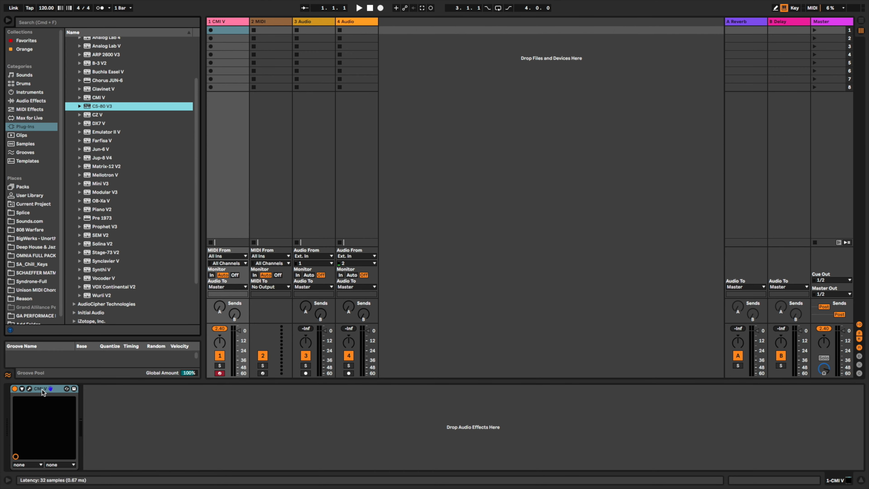
{"action": "key", "text": "Return"}
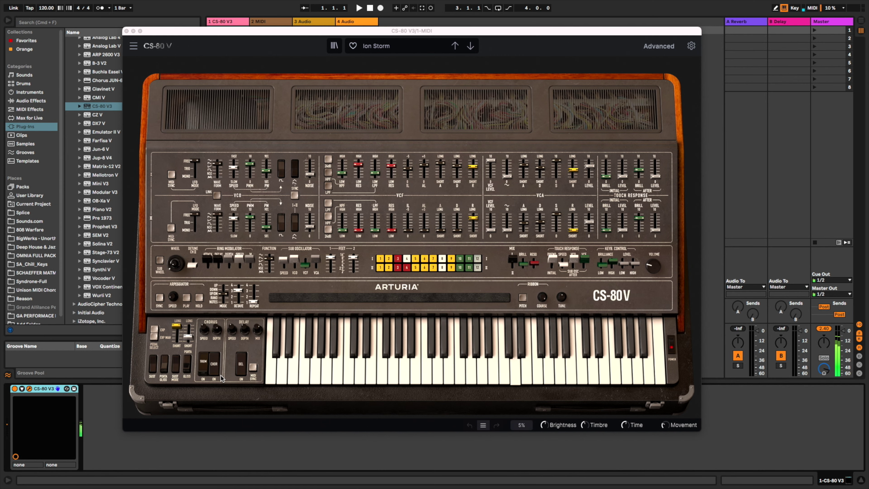
{"action": "left_click", "coordinate": [659, 46]}
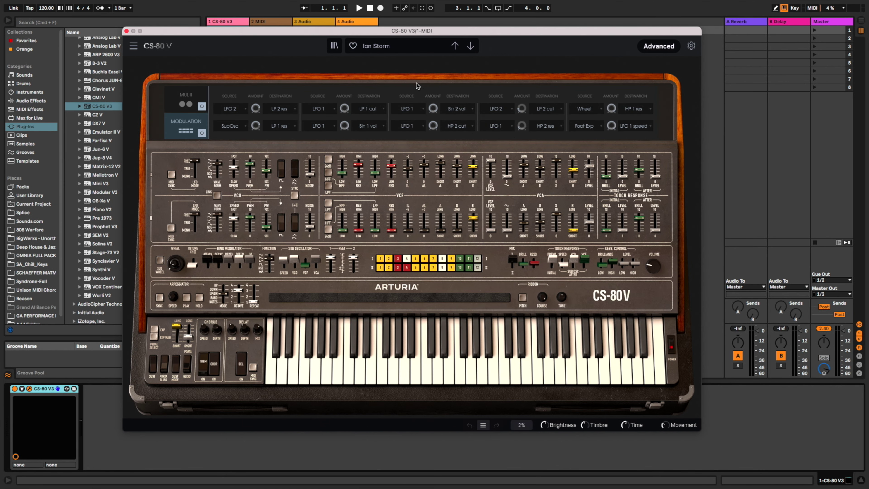
{"action": "left_click", "coordinate": [659, 46]}
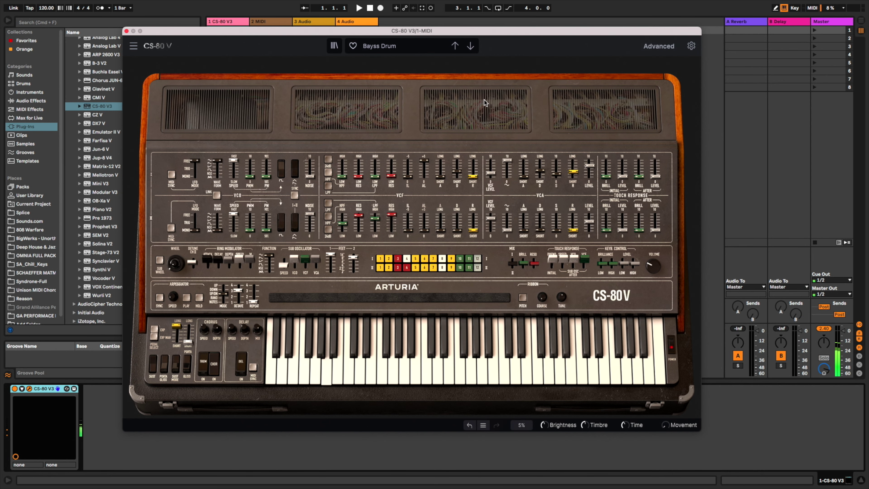
Load CZ V onto track 1 in place of CS-80 V3.
{"action": "key", "text": "Down"}
{"action": "key", "text": "Return"}
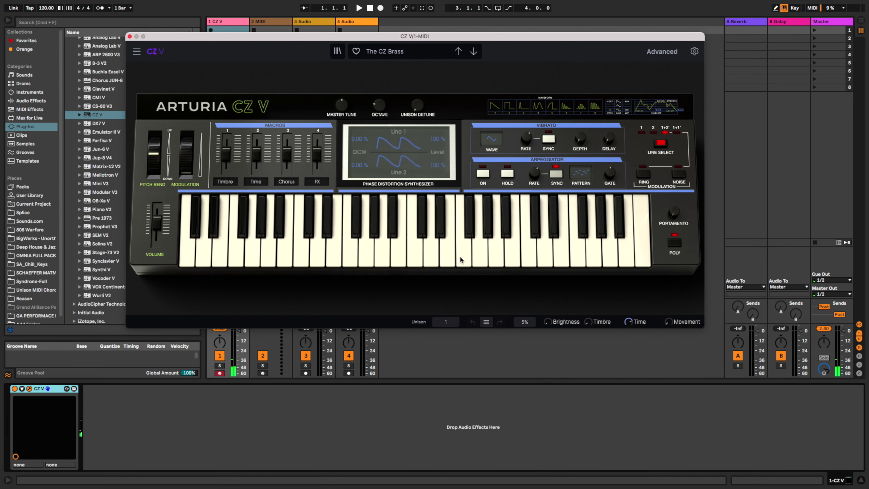
{"action": "left_click", "coordinate": [662, 51]}
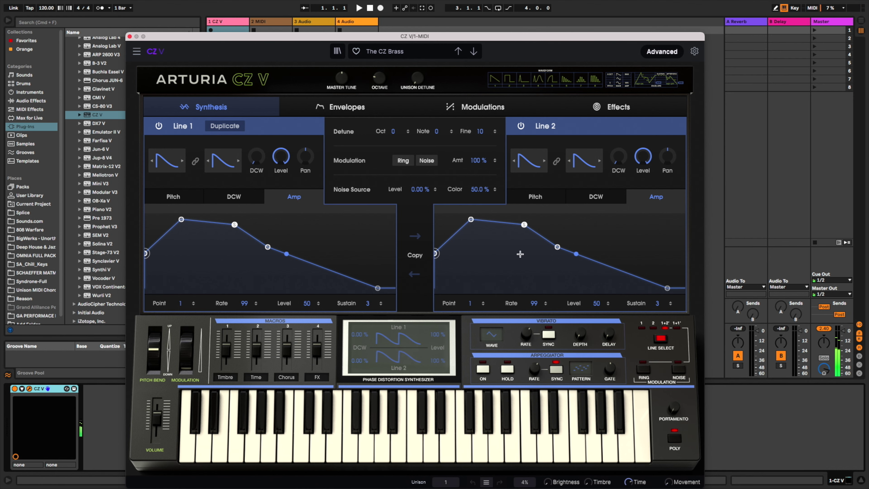
Drop the Line 2 amp sustain to bottom, move point 2, reshape Line 1 point 3, then close.
{"action": "left_click", "coordinate": [521, 226]}
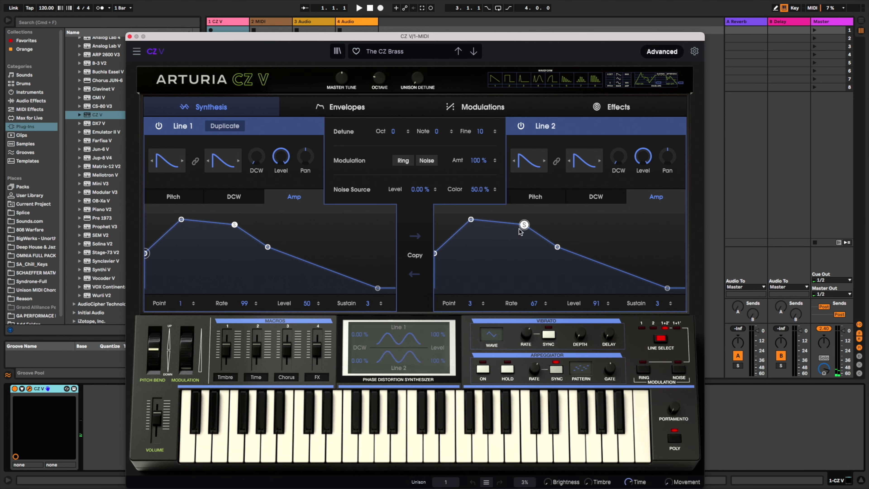
{"action": "left_click_drag", "start_coordinate": [520, 226], "coordinate": [516, 288]}
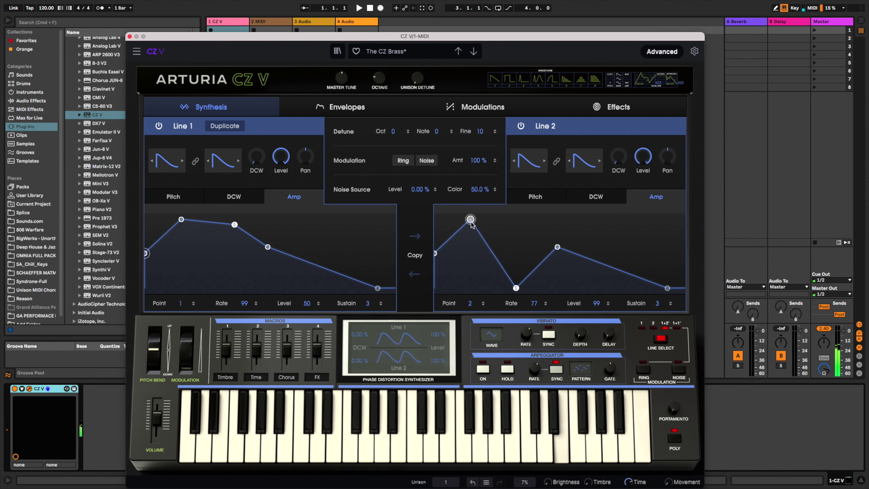
{"action": "left_click_drag", "start_coordinate": [471, 219], "coordinate": [516, 219]}
{"action": "left_click_drag", "start_coordinate": [271, 253], "coordinate": [278, 245]}
{"action": "key", "text": "super+alt+p"}
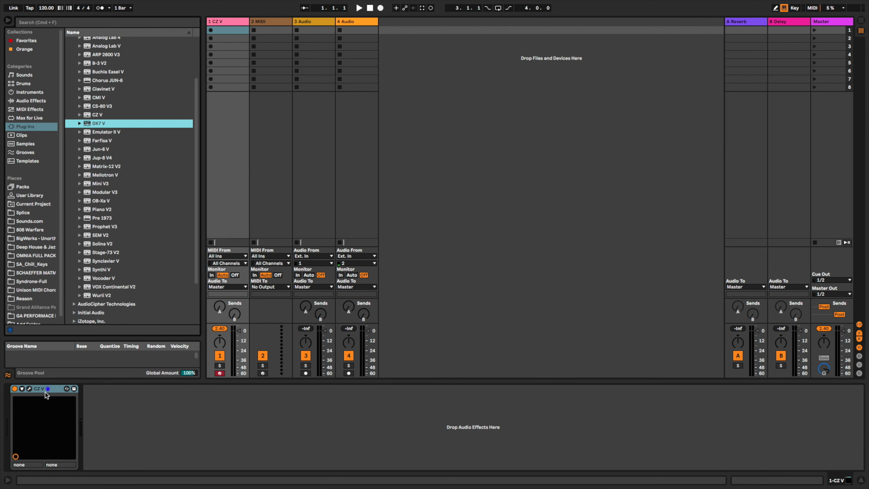
Load DX7 V, dismiss its welcome tour, then drag Emulator II V onto track 1 to replace it.
{"action": "key", "text": "Return"}
{"action": "left_click", "coordinate": [485, 254]}
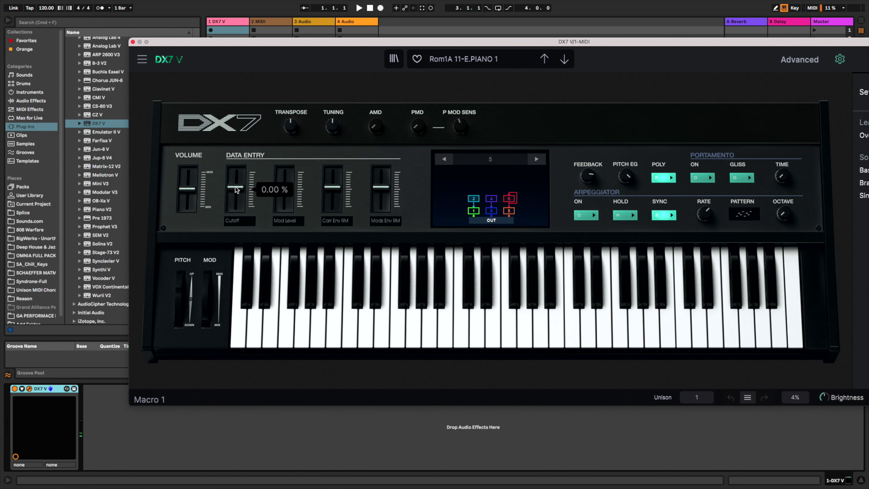
{"action": "left_click_drag", "start_coordinate": [106, 132], "coordinate": [39, 397]}
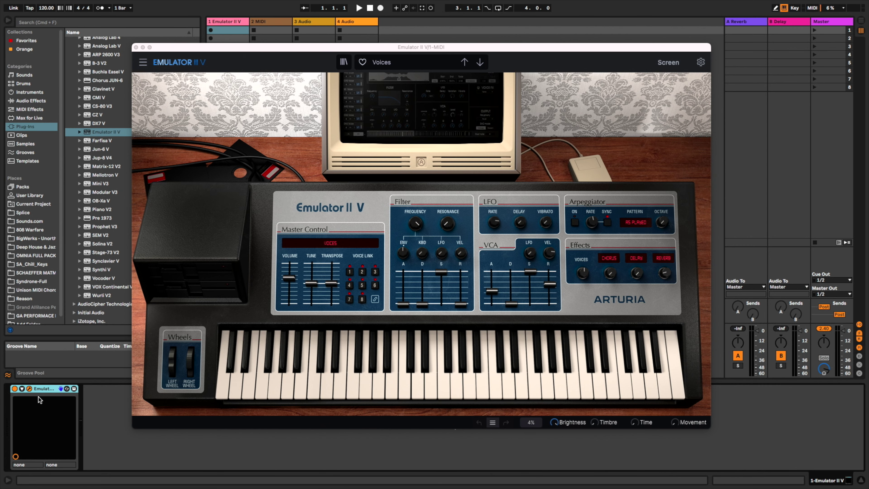
Open the Emulator II V full screen editor.
{"action": "left_click", "coordinate": [411, 120]}
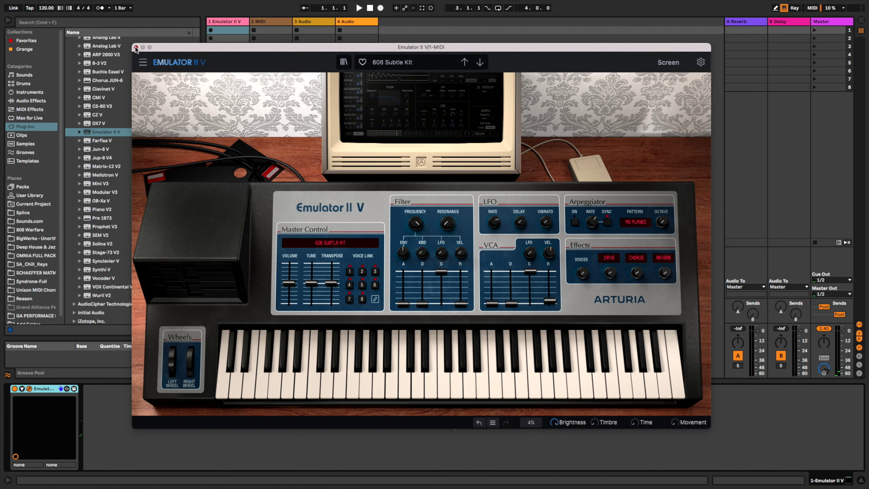
Close Emulator II V, load Farfisa V onto track 1, and switch on its chorus pedal.
{"action": "left_click", "coordinate": [135, 47]}
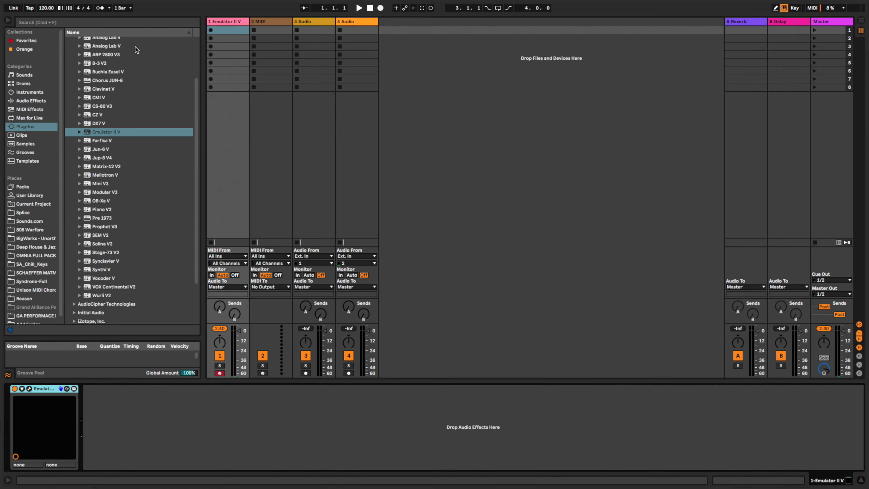
{"action": "double_click", "coordinate": [106, 142]}
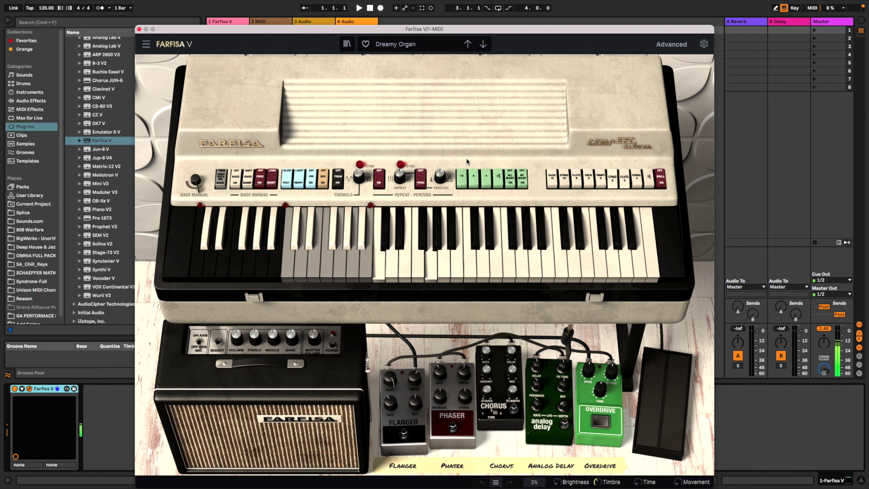
{"action": "left_click", "coordinate": [513, 408]}
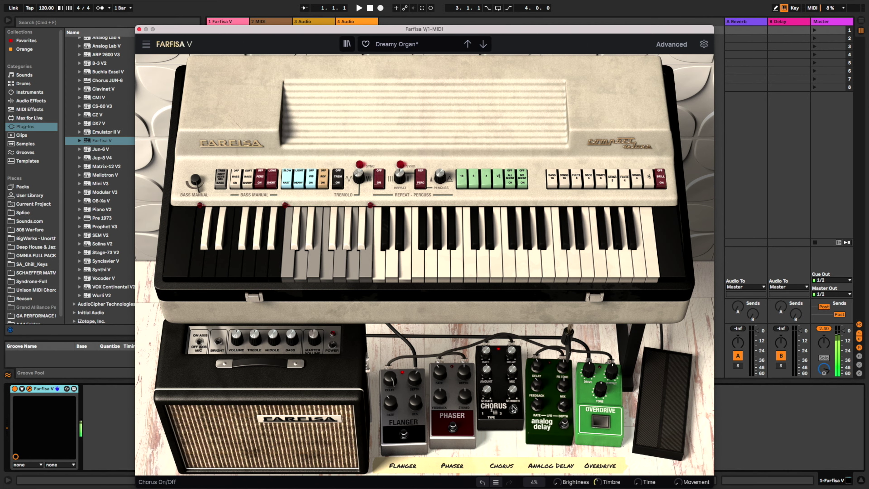
Load Jun-6 V onto track 1 in place of Farfisa V and move its window up and right.
{"action": "key", "text": "Down"}
{"action": "key", "text": "Return"}
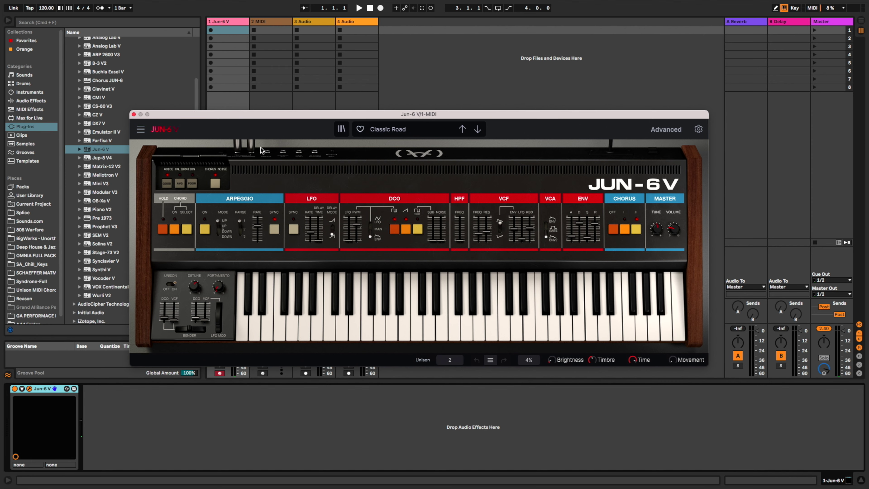
{"action": "left_click_drag", "start_coordinate": [233, 115], "coordinate": [308, 81]}
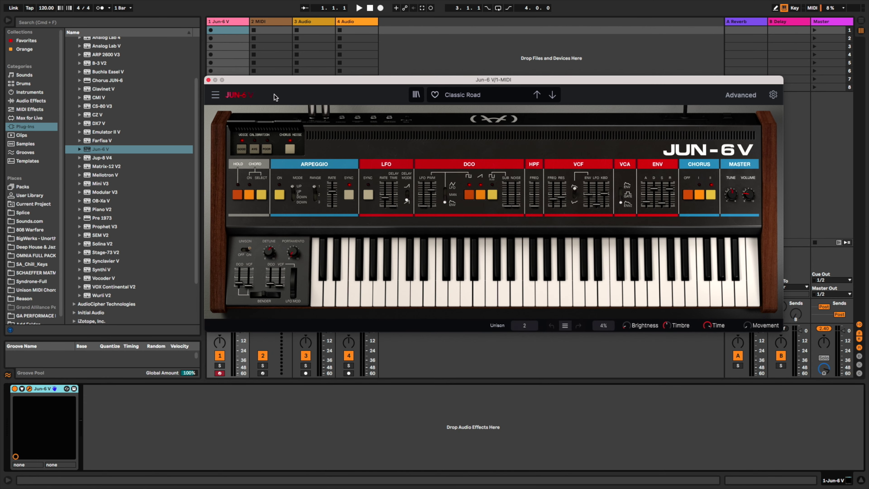
Close the Jun-6 V window and load Jup-8 V4 onto track 1 in its place.
{"action": "left_click", "coordinate": [208, 80]}
{"action": "left_click", "coordinate": [103, 158]}
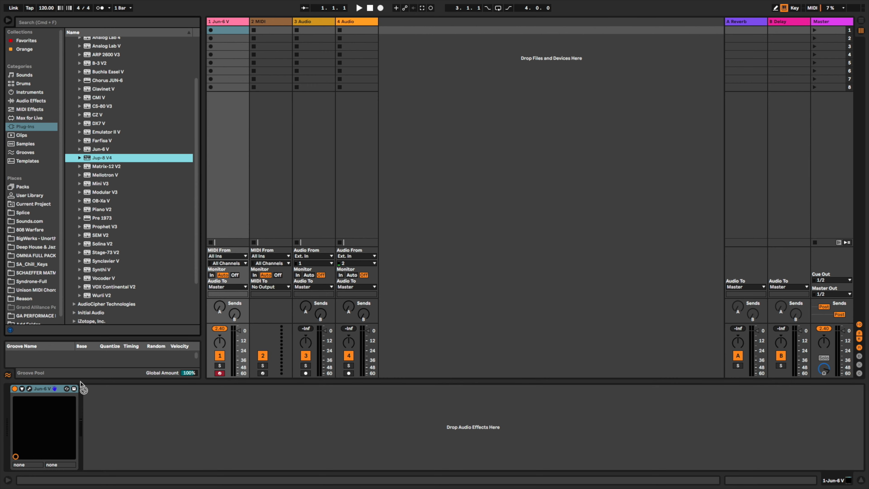
{"action": "left_click_drag", "start_coordinate": [43, 398], "coordinate": [45, 400]}
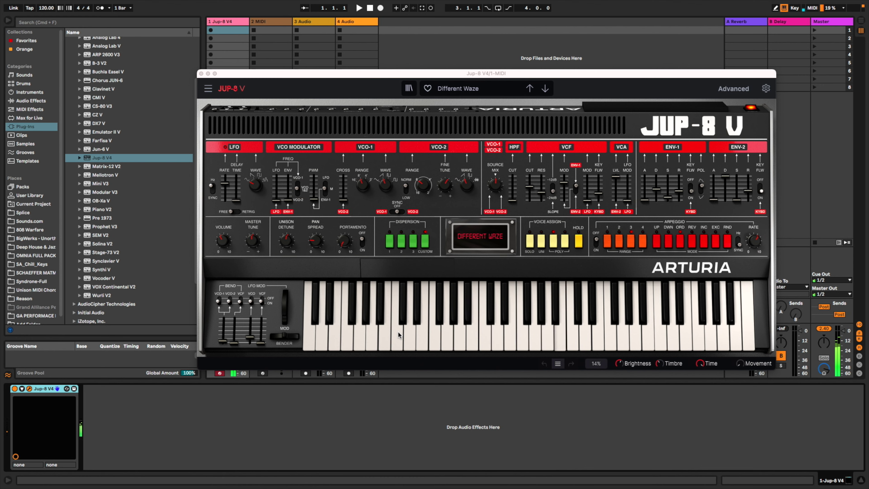
{"action": "left_click", "coordinate": [254, 125]}
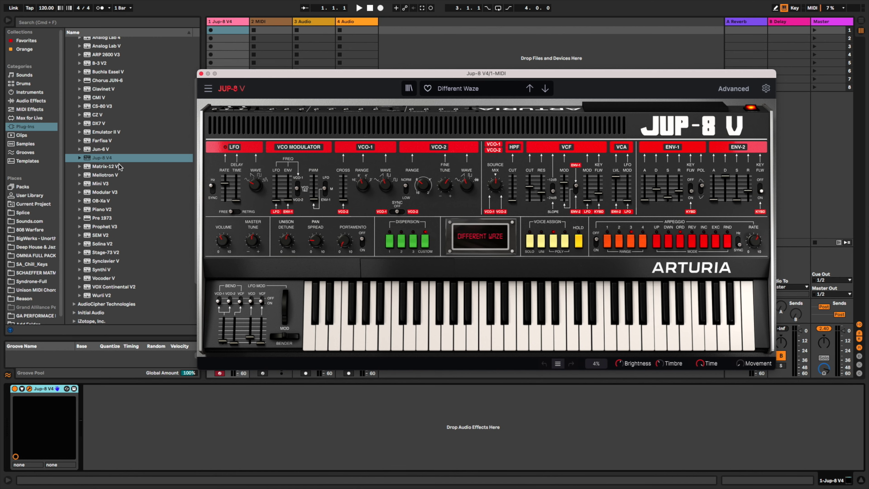
Swap Jup-8 V4 for Matrix-12 V2 on track 1 and glance at its preset list.
{"action": "left_click", "coordinate": [201, 74]}
{"action": "key", "text": "Down"}
{"action": "key", "text": "Return"}
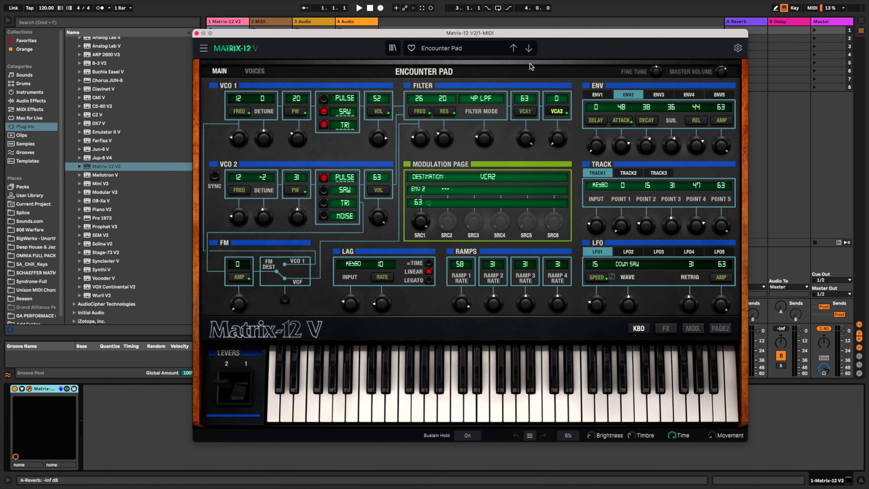
{"action": "left_click", "coordinate": [487, 55]}
{"action": "left_click", "coordinate": [596, 52]}
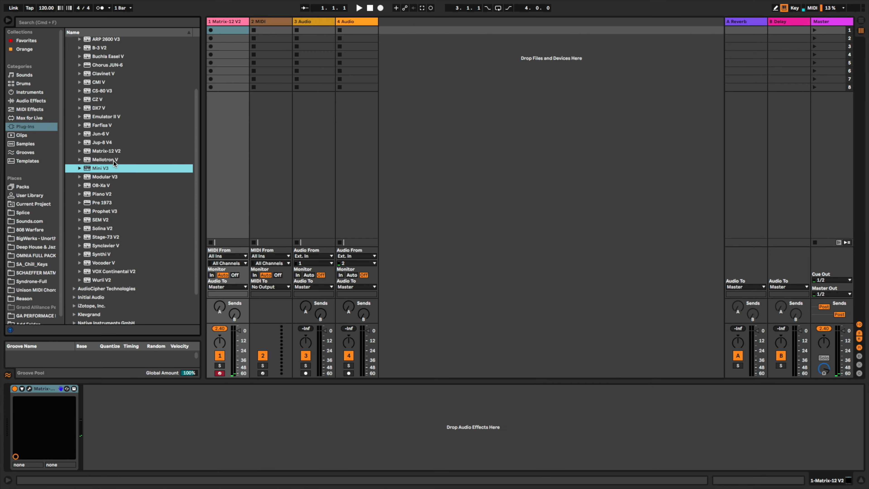
Load Mellotron V onto track 1 replacing Matrix-12 V and play a Strawberry Flutes note.
{"action": "left_click", "coordinate": [105, 160]}
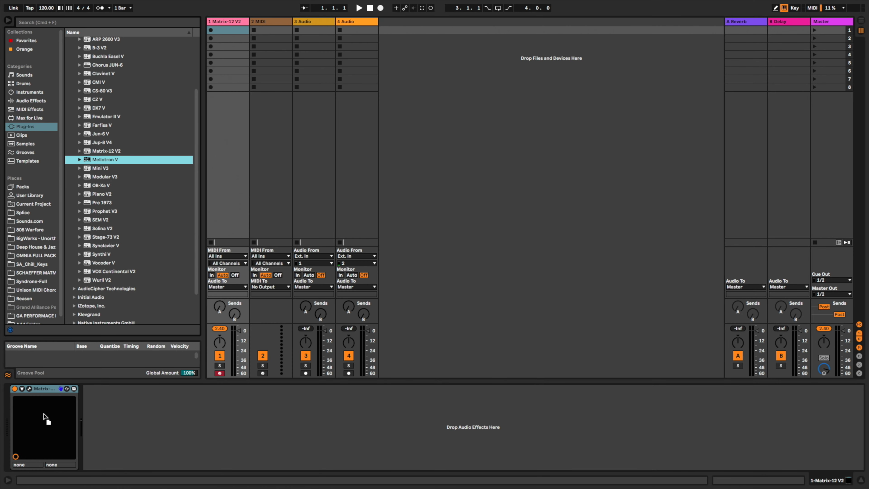
{"action": "left_click_drag", "start_coordinate": [43, 413], "coordinate": [45, 414]}
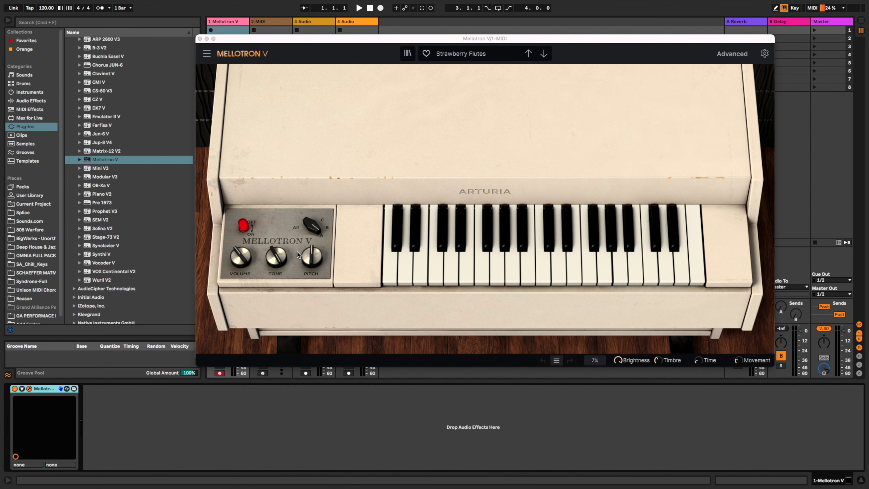
{"action": "left_click", "coordinate": [618, 266]}
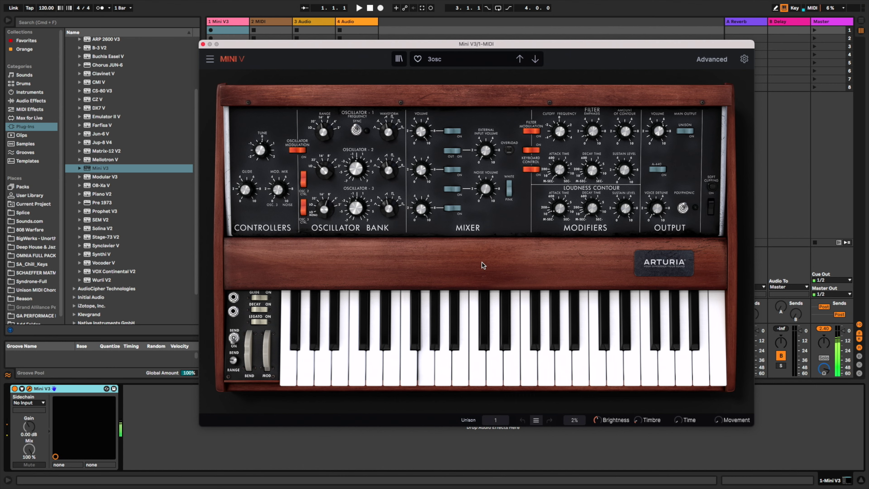
Switch on unison for Mini V's 3osc preset and close the Mini V window.
{"action": "left_click", "coordinate": [685, 131]}
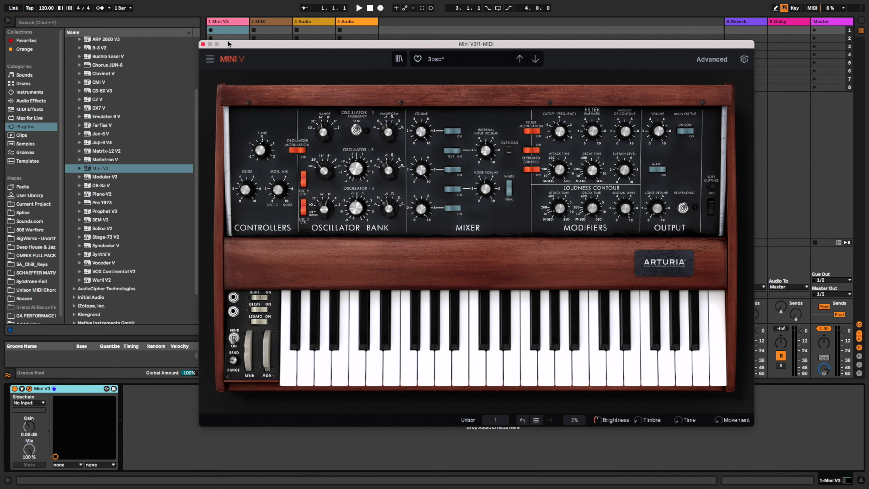
{"action": "left_click", "coordinate": [202, 44]}
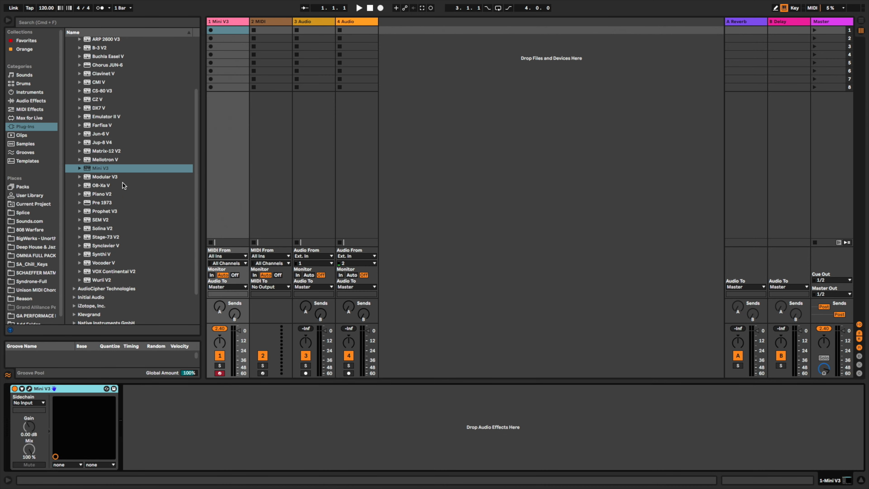
Load Modular V3 onto track 1 in place of Mini V3 and scroll through its rack.
{"action": "double_click", "coordinate": [87, 177]}
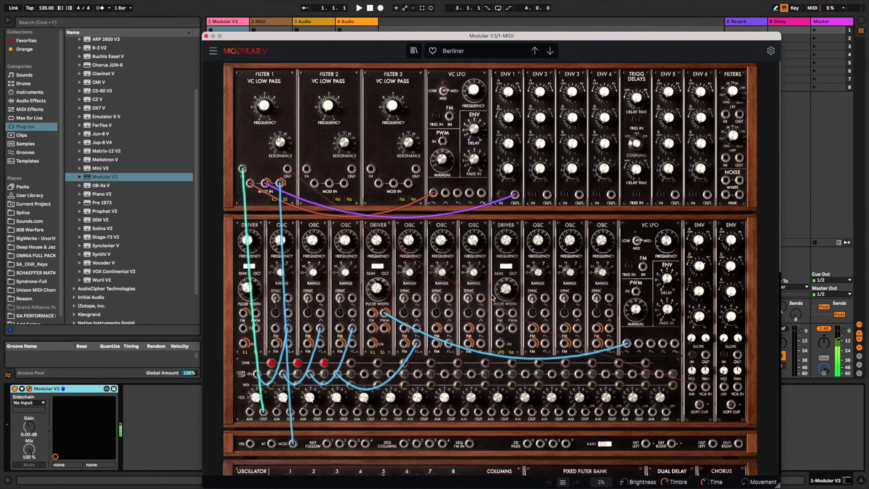
{"action": "scroll", "coordinate": [493, 298], "scroll_direction": "down", "scroll_amount": 10}
{"action": "scroll", "coordinate": [458, 320], "scroll_direction": "up", "scroll_amount": 4}
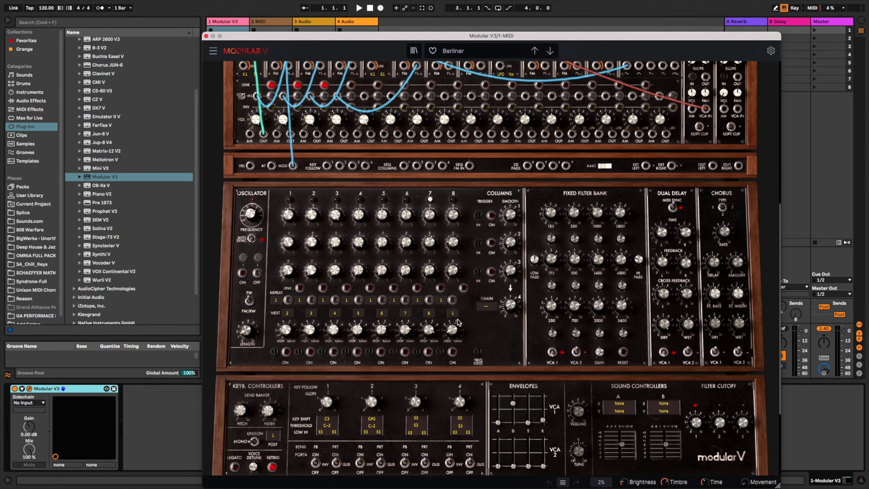
{"action": "scroll", "coordinate": [445, 299], "scroll_direction": "up", "scroll_amount": 5}
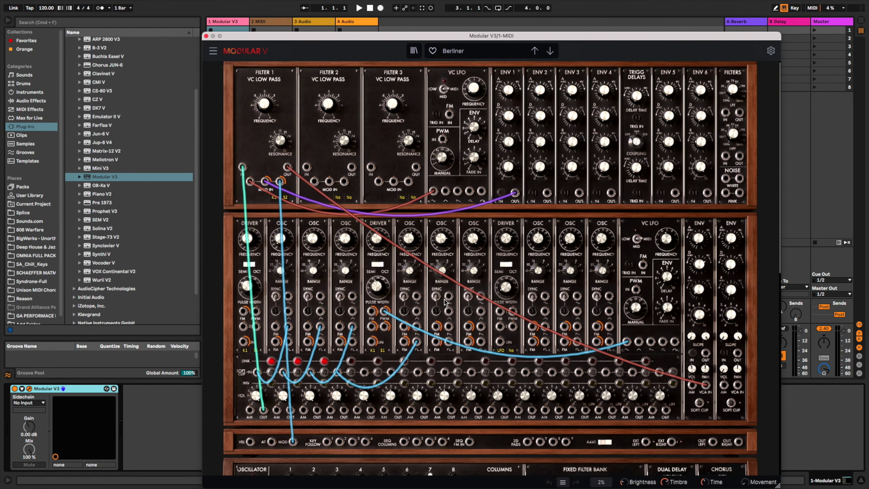
Choose the Basse Line 2 preset for Modular V.
{"action": "left_click", "coordinate": [504, 53]}
{"action": "mouse_move", "coordinate": [487, 109]}
{"action": "left_click", "coordinate": [570, 147]}
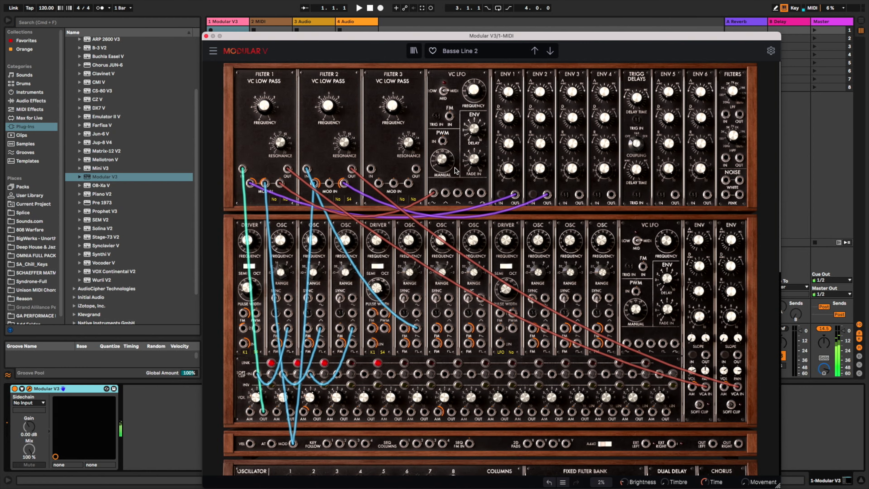
{"action": "scroll", "coordinate": [473, 175], "scroll_direction": "down", "scroll_amount": 8}
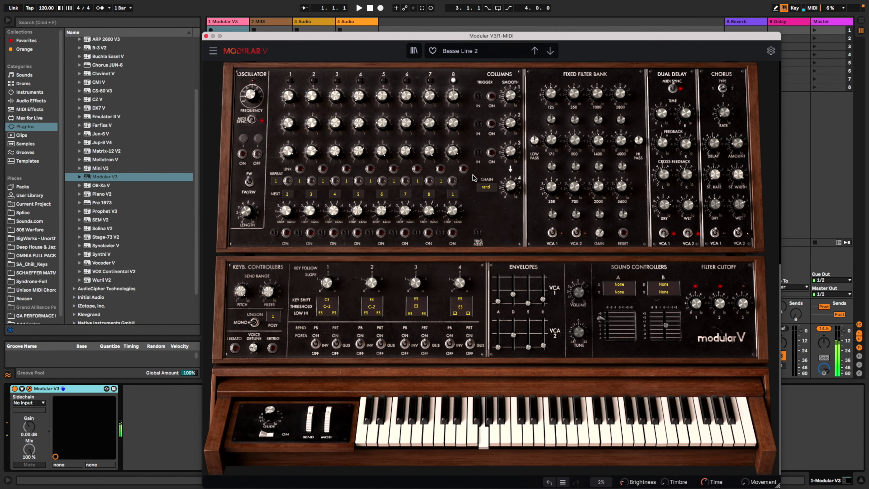
Load OB-Xa V on track 1, play a few notes, then replace it with Piano V2.
{"action": "left_click", "coordinate": [103, 186]}
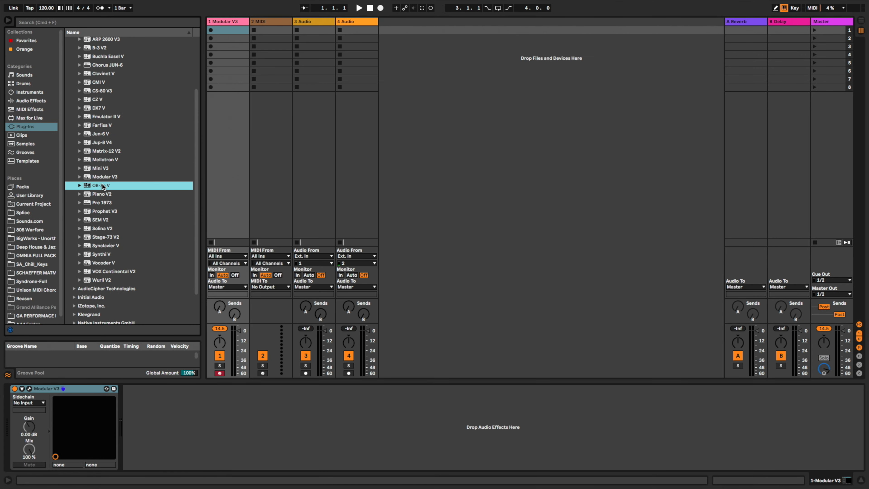
{"action": "double_click", "coordinate": [103, 186]}
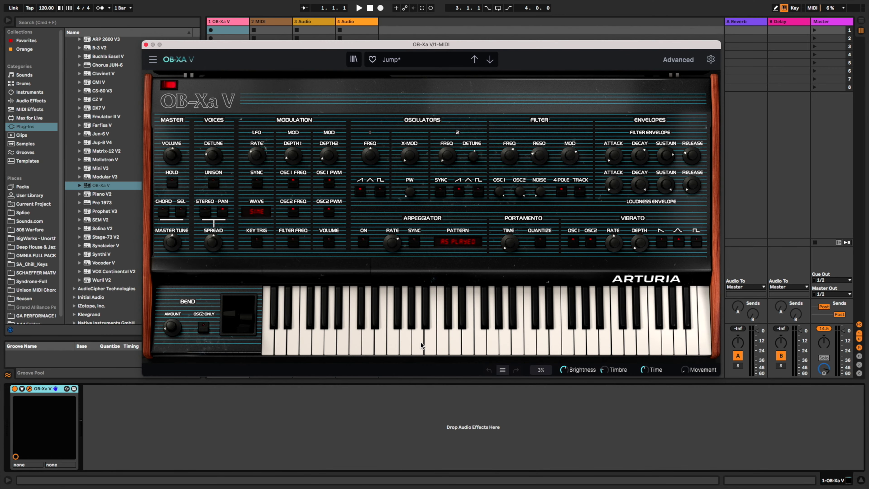
{"action": "key", "text": "f"}
{"action": "key", "text": "h"}
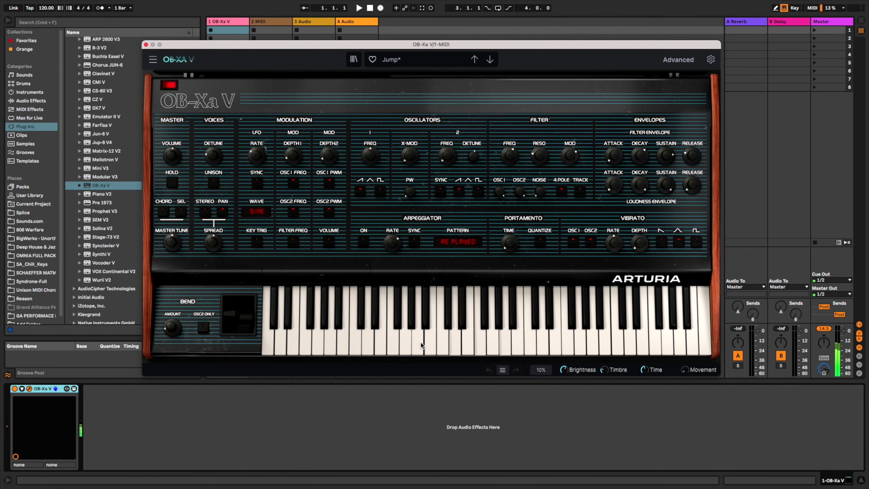
{"action": "key", "text": "k"}
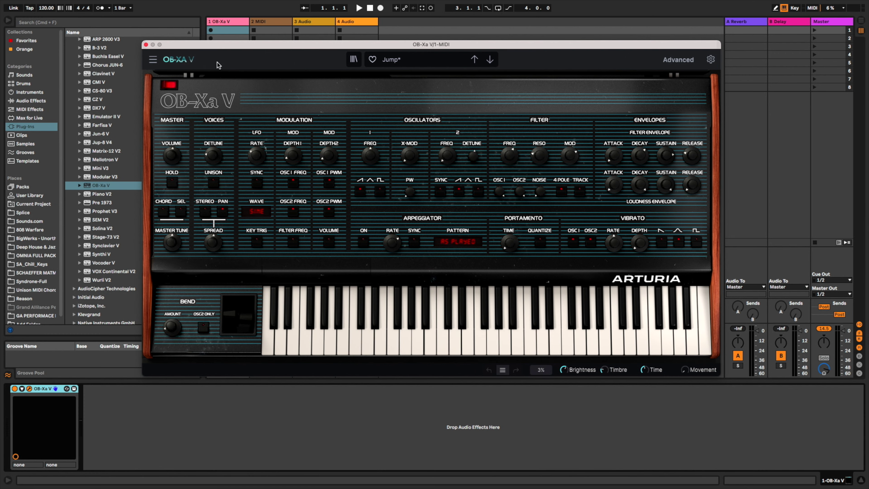
{"action": "left_click", "coordinate": [147, 45]}
{"action": "left_click_drag", "start_coordinate": [43, 388], "coordinate": [43, 388]}
Decline the Piano V welcome tour, move the window, and load the American Small Studio preset.
{"action": "left_click", "coordinate": [430, 292]}
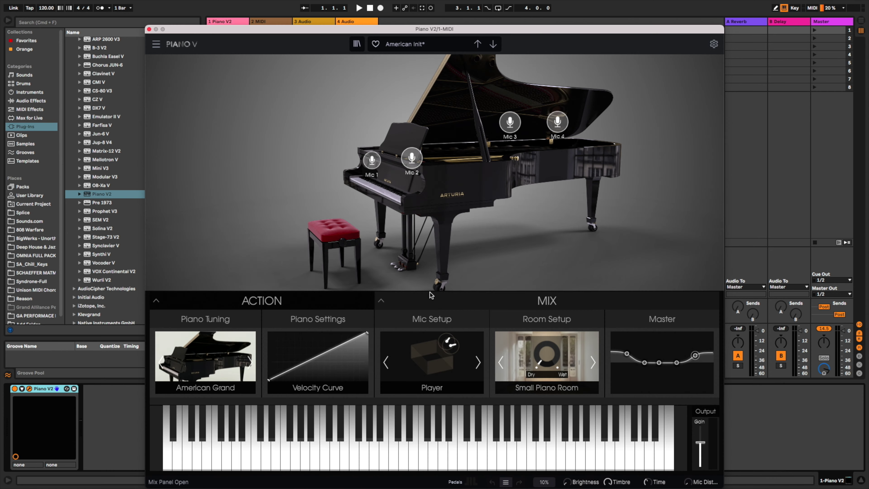
{"action": "left_click_drag", "start_coordinate": [428, 32], "coordinate": [436, 20]}
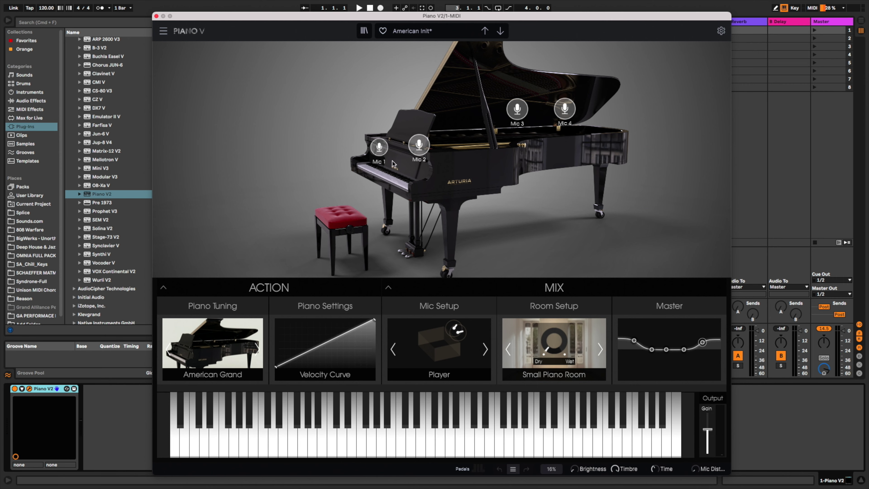
{"action": "left_click", "coordinate": [436, 32]}
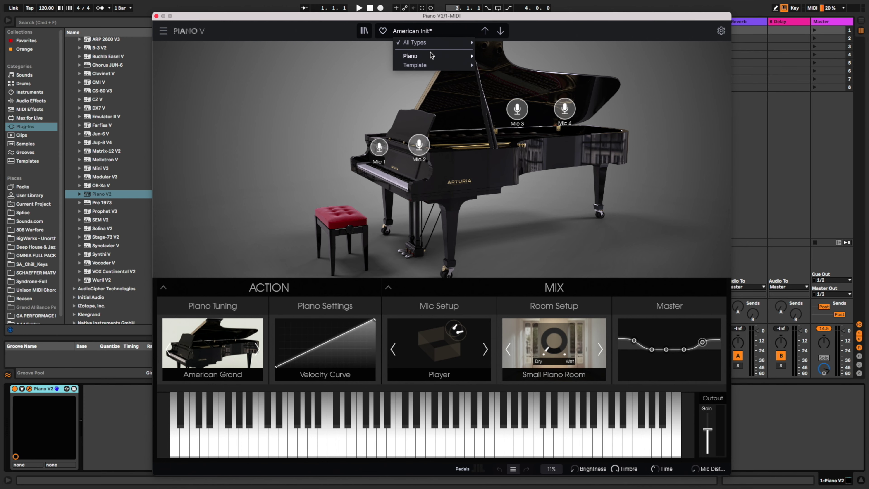
{"action": "mouse_move", "coordinate": [430, 56]}
{"action": "left_click", "coordinate": [530, 220]}
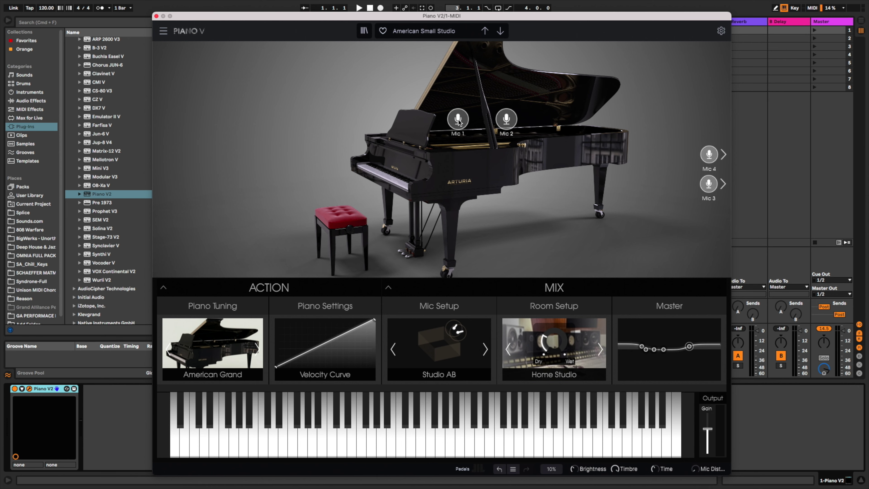
Set the room ambience to Jazz Room and step the mic setup back to Classical AB.
{"action": "left_click", "coordinate": [392, 349]}
{"action": "left_click", "coordinate": [393, 349]}
{"action": "left_click", "coordinate": [392, 349]}
{"action": "left_click", "coordinate": [392, 349]}
{"action": "left_click", "coordinate": [393, 351]}
{"action": "left_click", "coordinate": [393, 350]}
{"action": "left_click", "coordinate": [393, 350]}
{"action": "left_click", "coordinate": [393, 349]}
{"action": "left_click", "coordinate": [393, 350]}
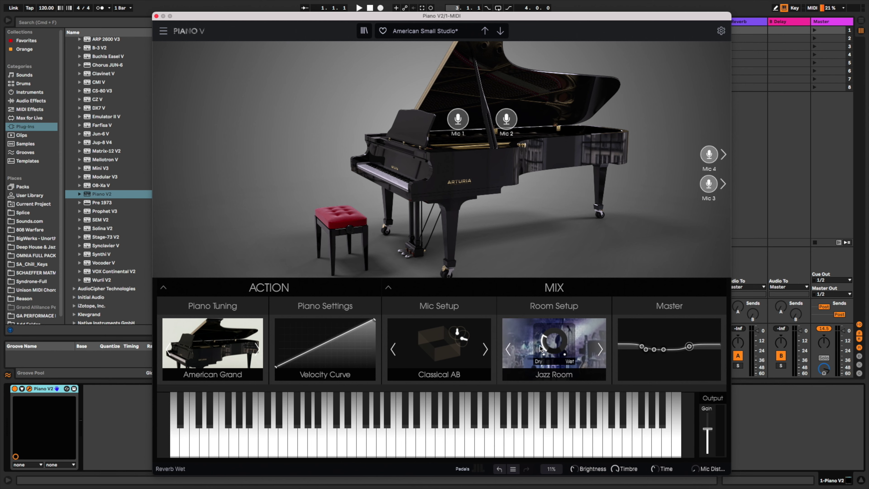
Advance the mic setup through Player and Close Mic to Under Lid.
{"action": "mouse_move", "coordinate": [564, 341]}
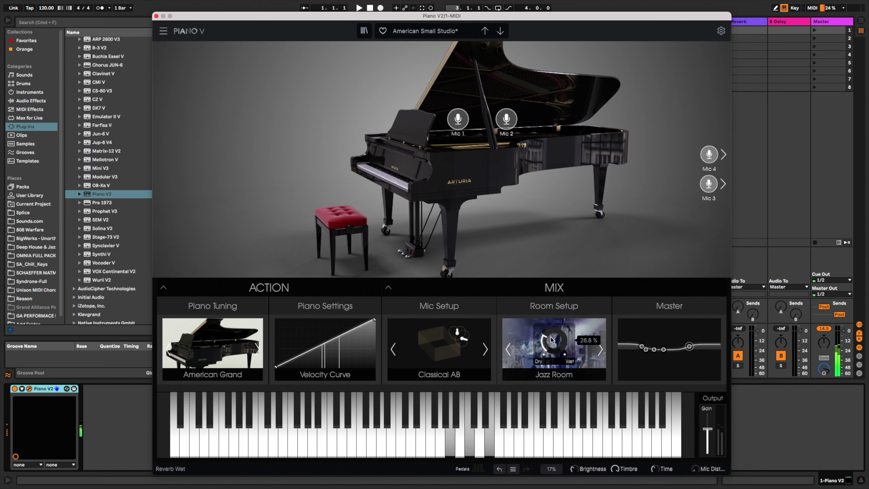
{"action": "left_click", "coordinate": [485, 350]}
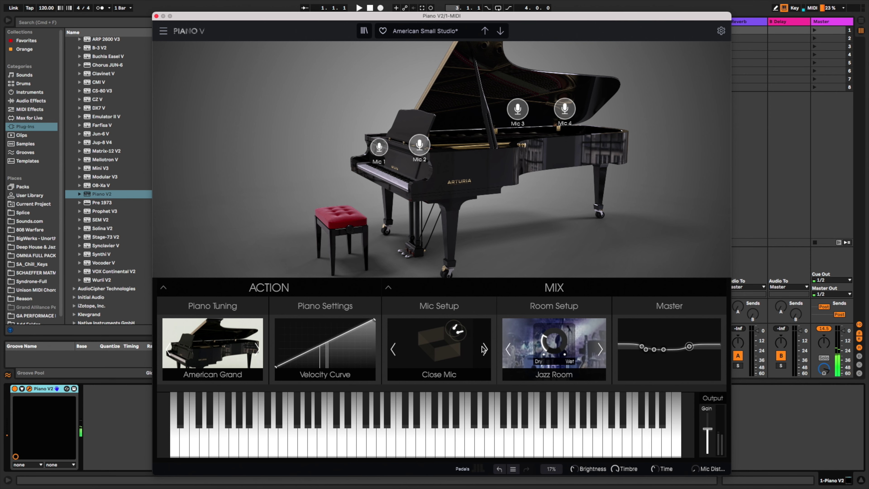
{"action": "left_click", "coordinate": [483, 349]}
{"action": "left_click", "coordinate": [484, 349]}
{"action": "left_click", "coordinate": [483, 349]}
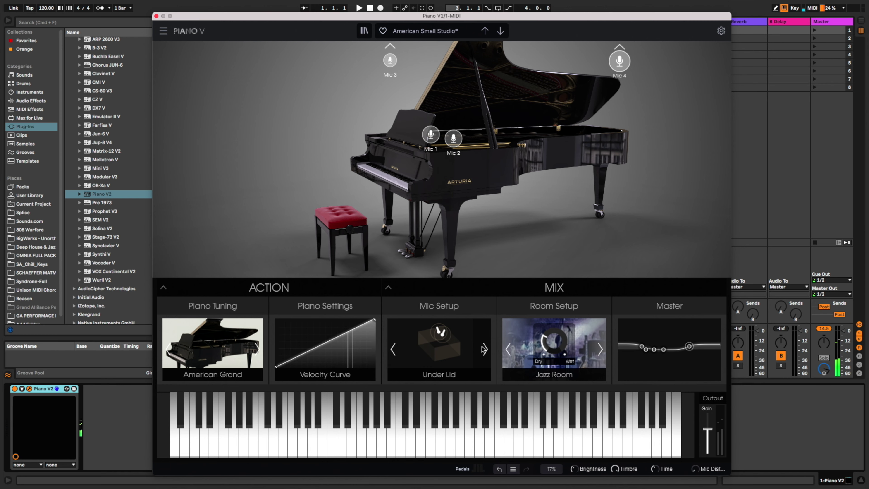
{"action": "left_click", "coordinate": [429, 31]}
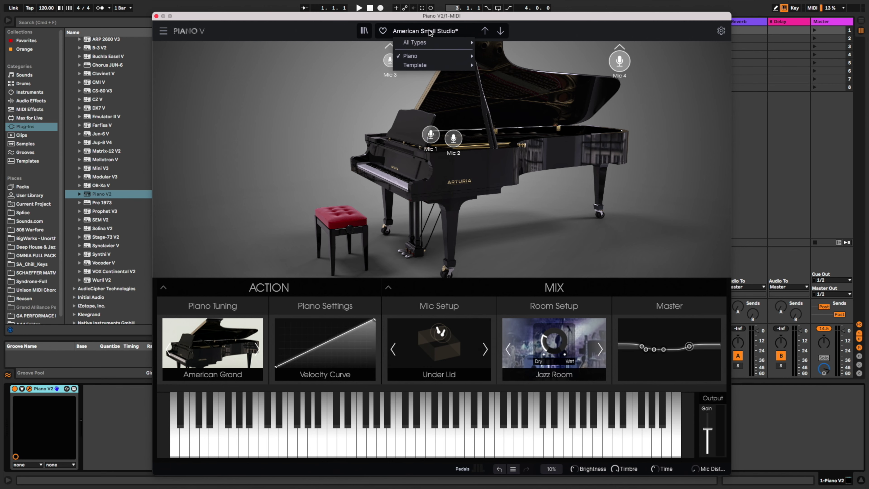
Browse the Piano V preset list.
{"action": "mouse_move", "coordinate": [439, 56]}
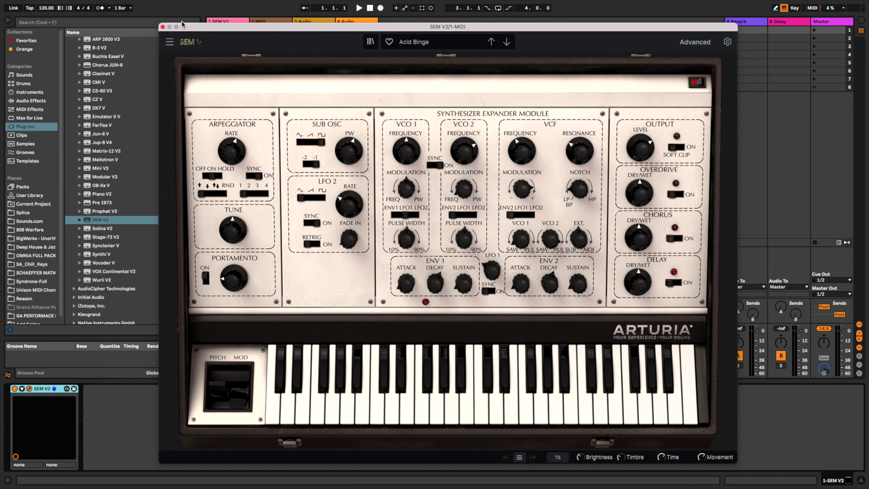
Load Solina V2 on track 1, push its mod wheel fully up, and set ensemble to stereo.
{"action": "double_click", "coordinate": [147, 228]}
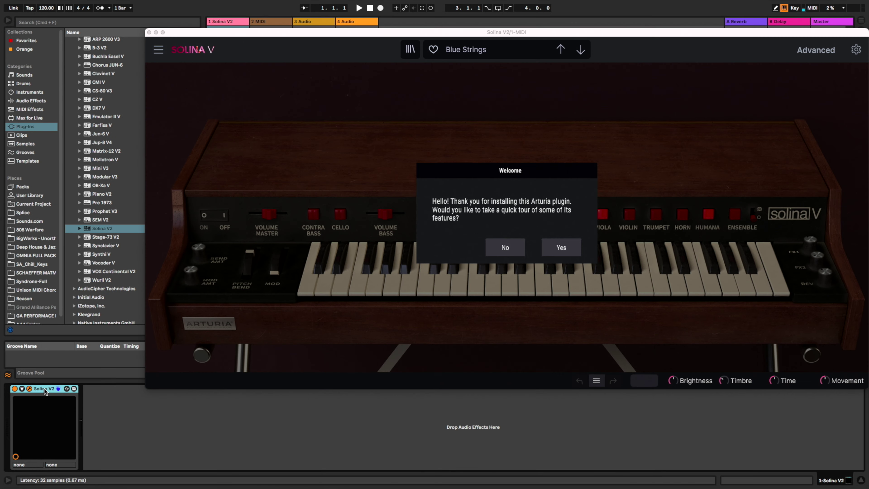
{"action": "left_click", "coordinate": [489, 247]}
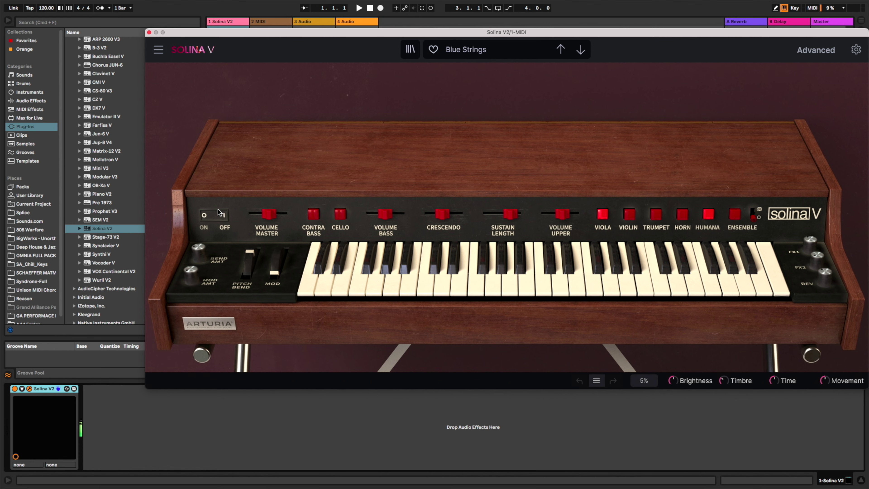
{"action": "left_click_drag", "start_coordinate": [274, 273], "coordinate": [276, 252]}
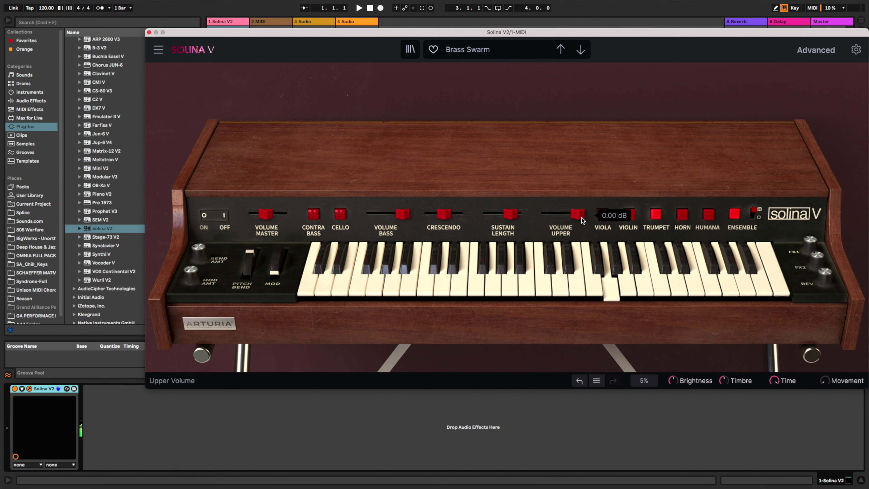
{"action": "left_click", "coordinate": [755, 219]}
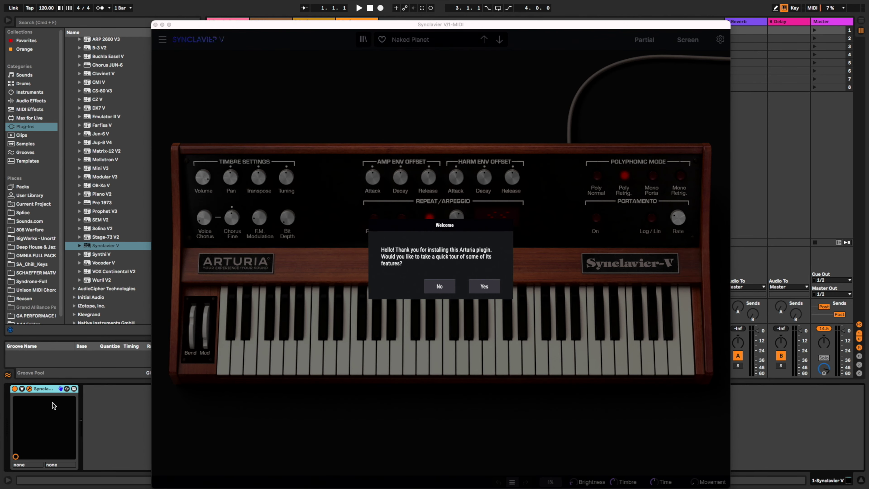
Decline the Synclavier V welcome tour and close the Synclavier V plugin window.
{"action": "left_click", "coordinate": [440, 286]}
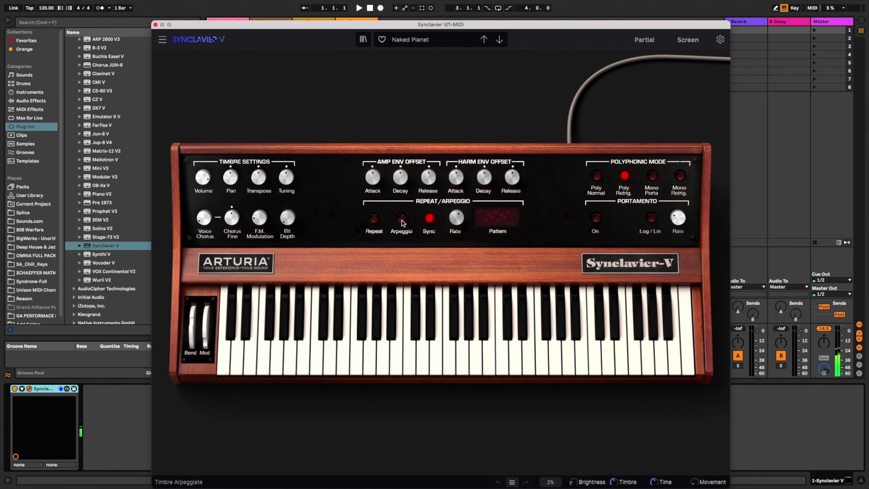
{"action": "left_click", "coordinate": [50, 386]}
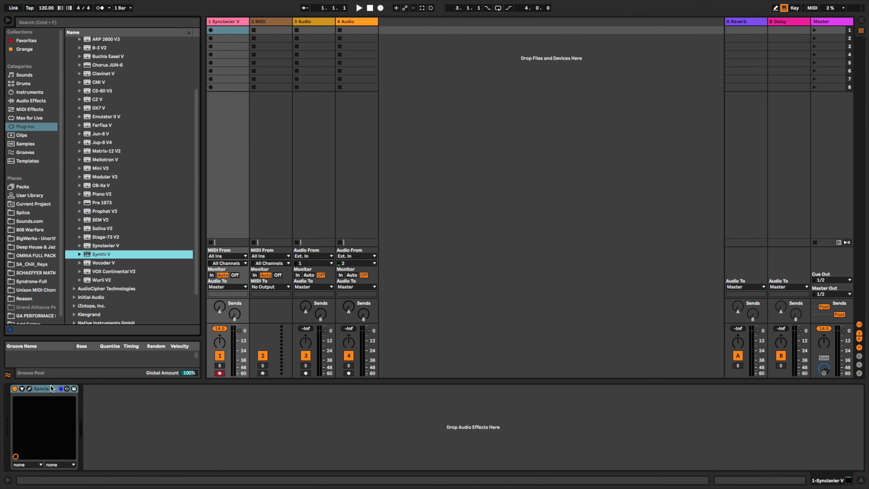
Load Synthi V onto track 1, close its window, and select Vocoder V next.
{"action": "key", "text": "Return"}
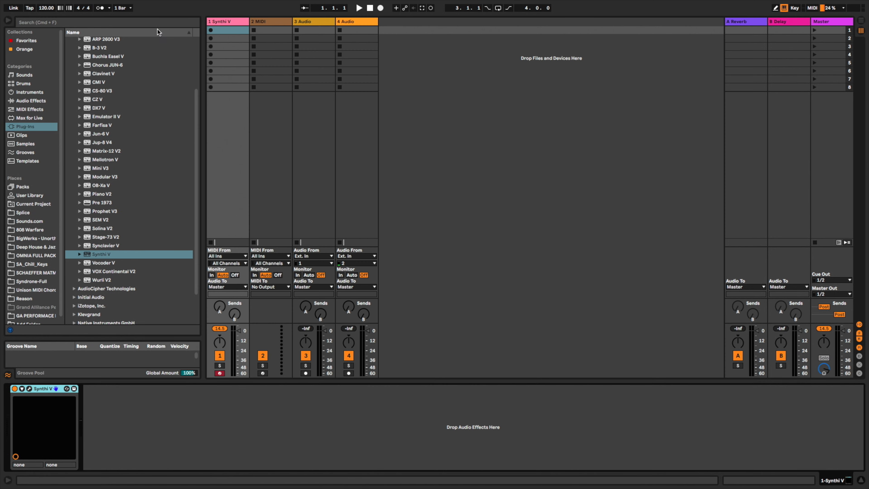
{"action": "left_click", "coordinate": [158, 30]}
{"action": "left_click", "coordinate": [118, 263]}
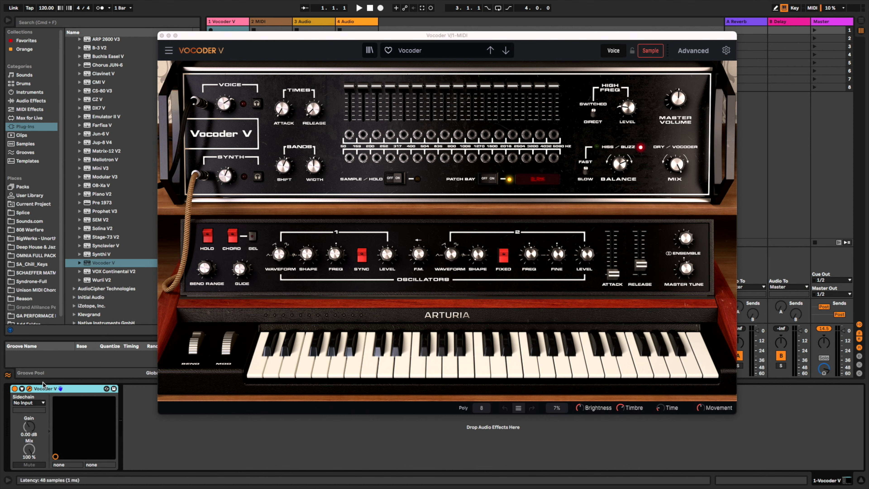
Look through Vocoder V's preset categories and switch its input to the sample player.
{"action": "left_click", "coordinate": [180, 278]}
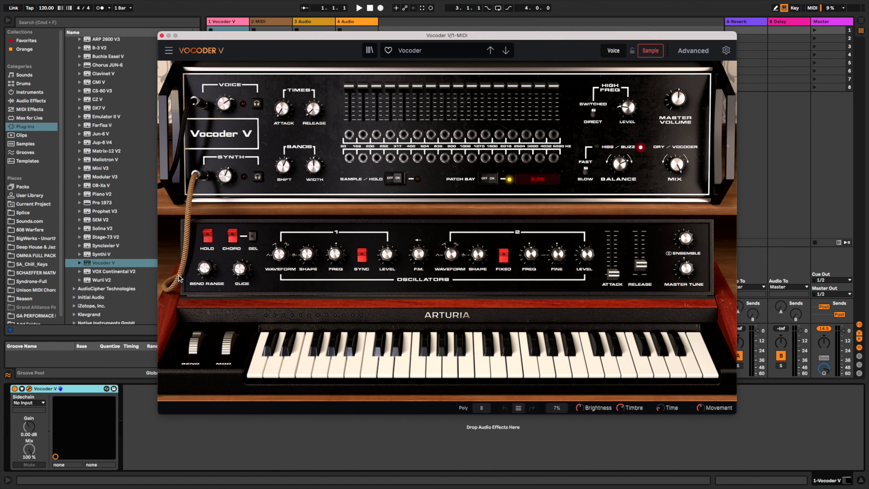
{"action": "left_click", "coordinate": [447, 54]}
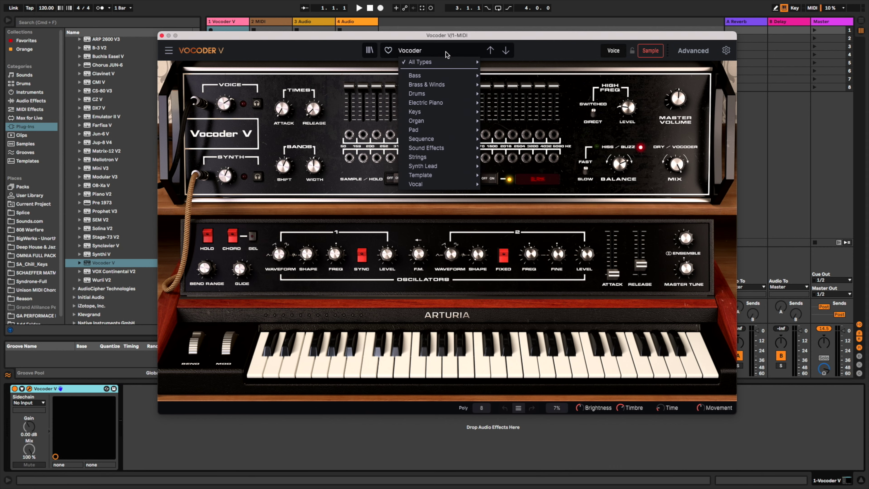
{"action": "left_click", "coordinate": [444, 54]}
{"action": "left_click", "coordinate": [613, 50]}
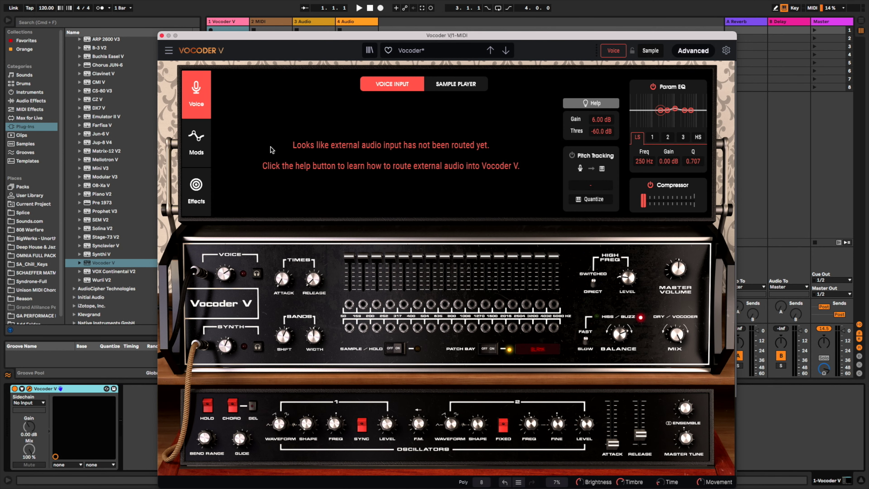
{"action": "left_click", "coordinate": [456, 84]}
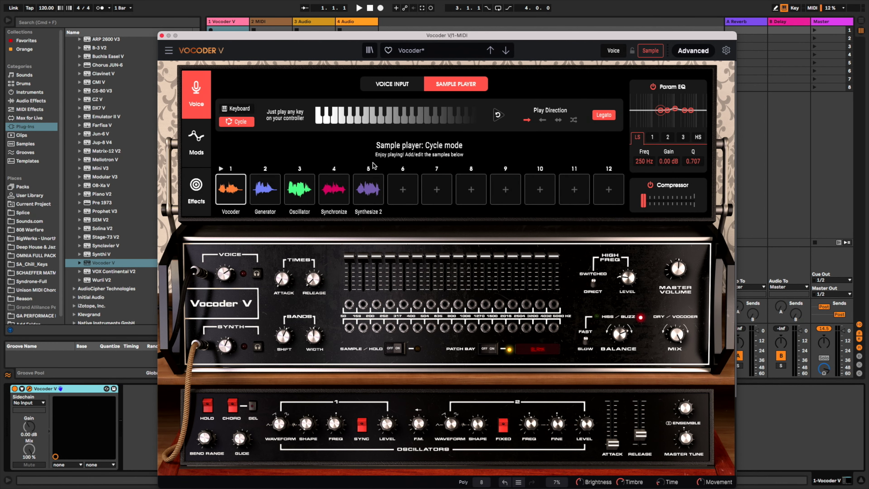
{"action": "left_click", "coordinate": [694, 51]}
Load the 1 2 3 4 preset in Vocoder V.
{"action": "left_click", "coordinate": [427, 50]}
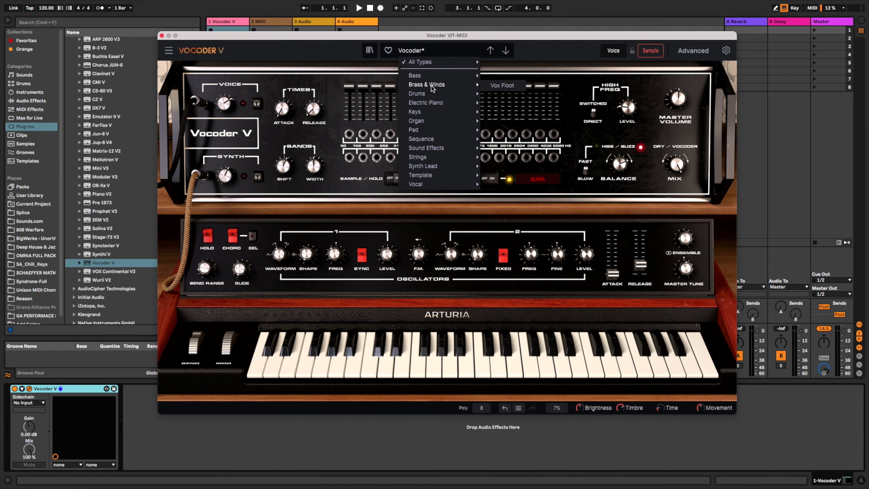
{"action": "mouse_move", "coordinate": [441, 106]}
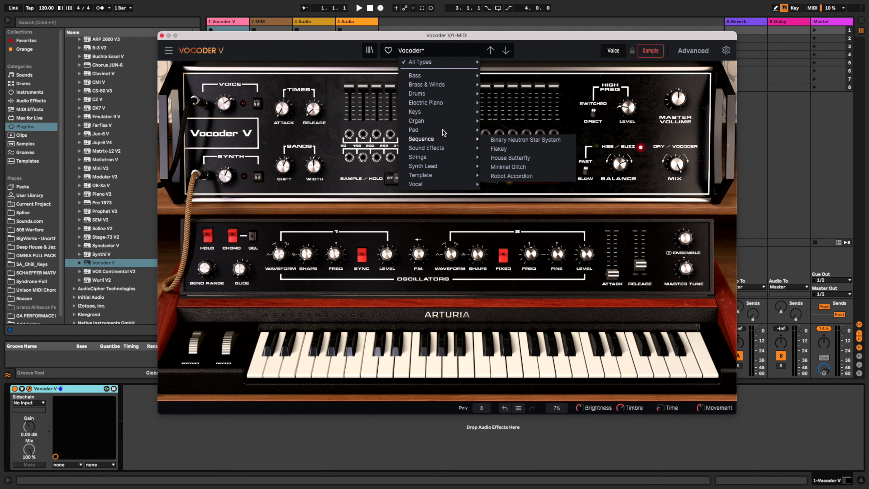
{"action": "left_click", "coordinate": [524, 103]}
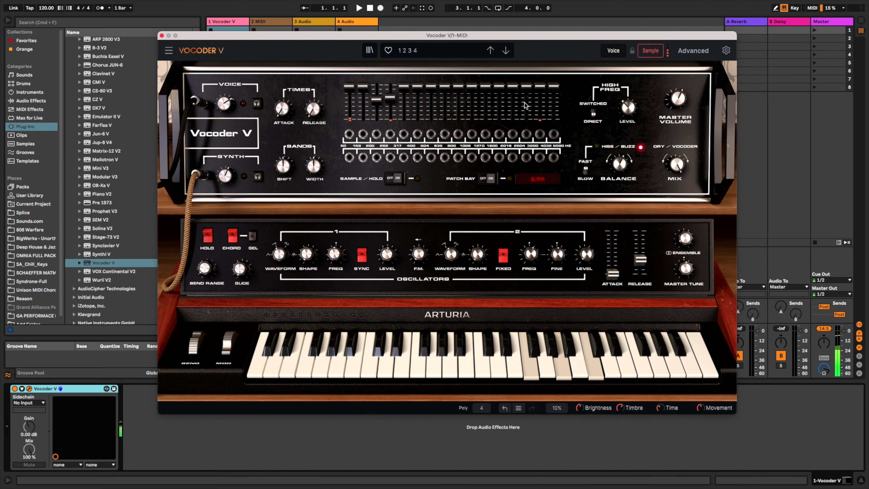
Close Vocoder V and load VOX Continental V2 onto track 1.
{"action": "left_click", "coordinate": [162, 35]}
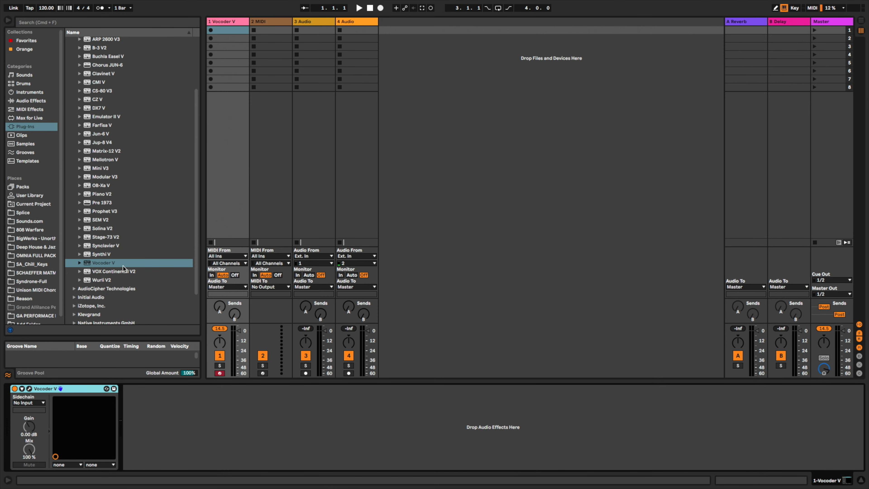
{"action": "left_click", "coordinate": [120, 271]}
{"action": "double_click", "coordinate": [120, 273]}
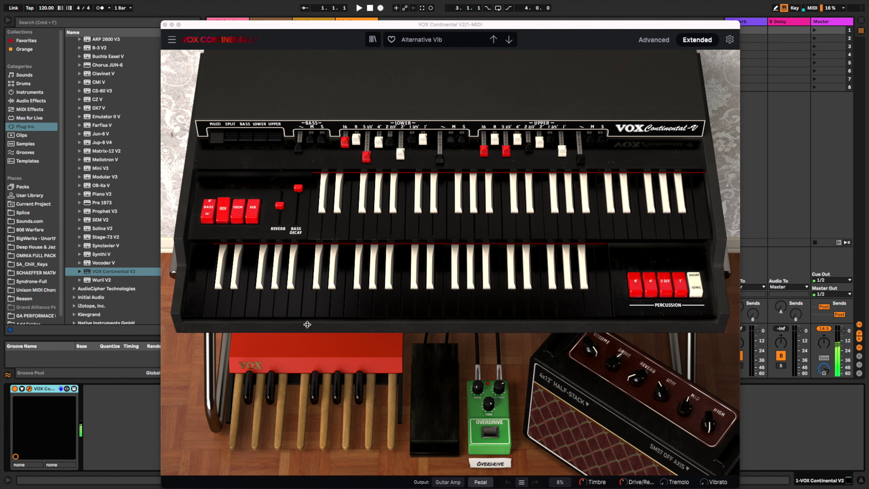
Toggle the 8' percussion voice and choose Black Vox, then close VOX and select Wurli V2.
{"action": "left_click", "coordinate": [639, 283]}
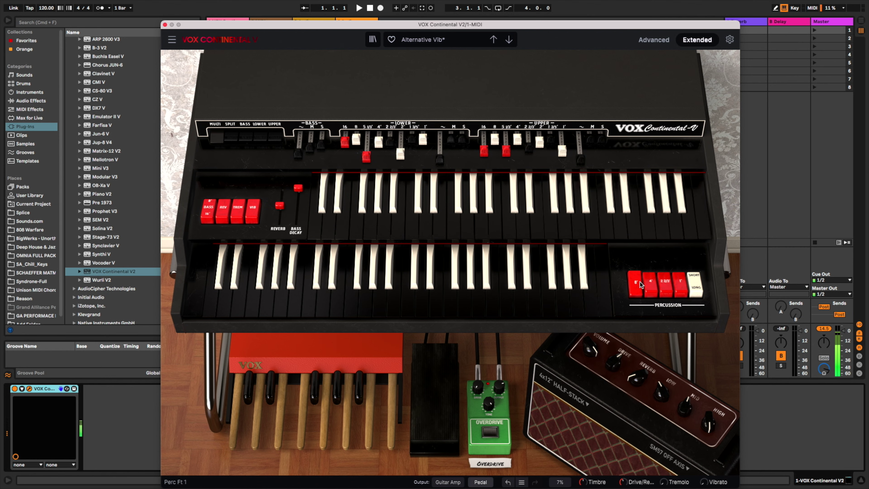
{"action": "left_click", "coordinate": [509, 39]}
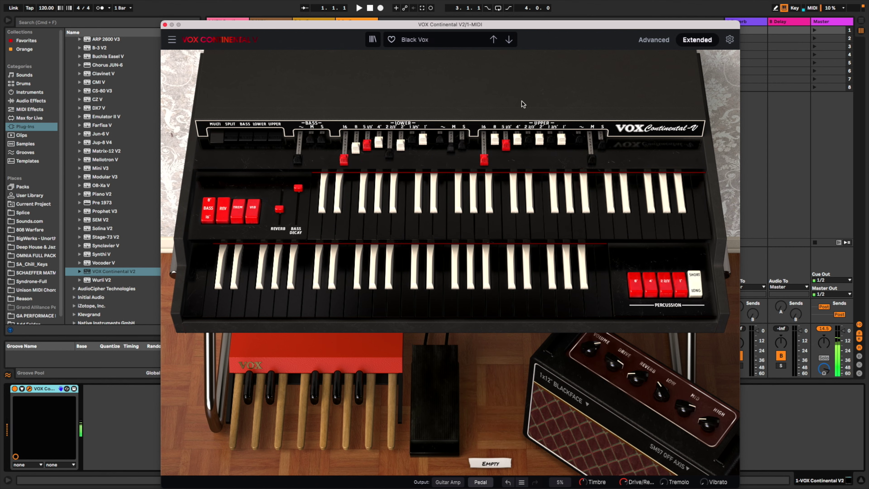
{"action": "left_click", "coordinate": [165, 24]}
{"action": "left_click", "coordinate": [107, 279]}
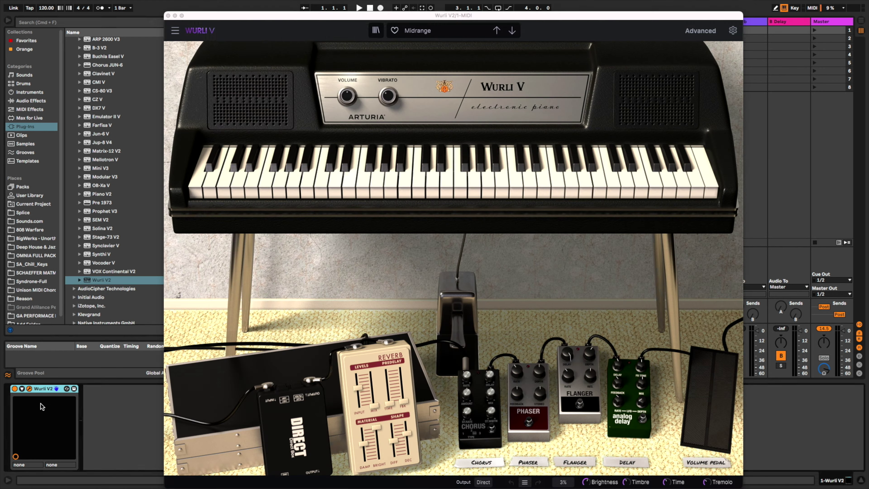
Lower the Wurli V2 Midrange volume to -8.20 dB and close the plugin window.
{"action": "left_click_drag", "start_coordinate": [347, 96], "coordinate": [348, 98]}
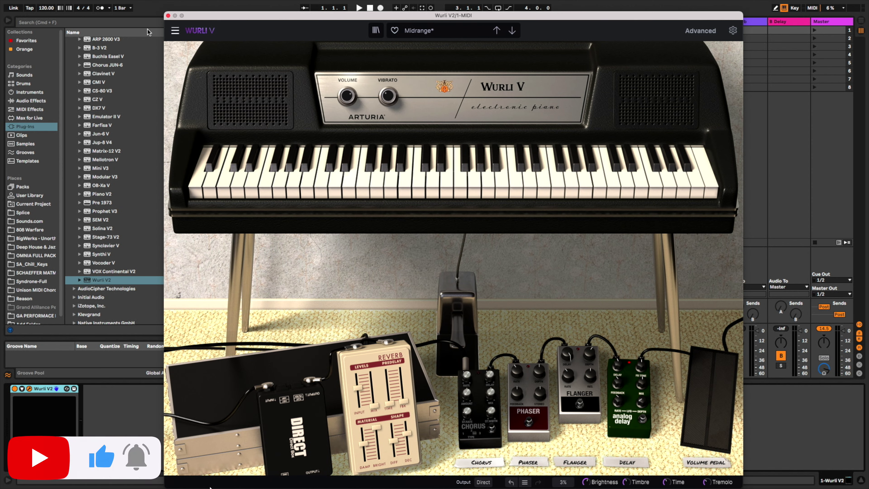
{"action": "left_click", "coordinate": [168, 16]}
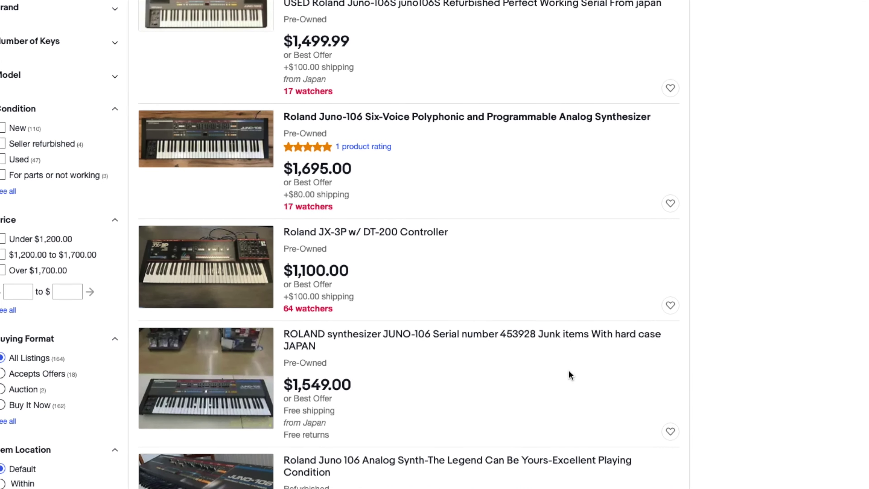
{"action": "scroll", "coordinate": [570, 375], "scroll_direction": "down", "scroll_amount": 15}
{"action": "scroll", "coordinate": [569, 371], "scroll_direction": "down", "scroll_amount": 13}
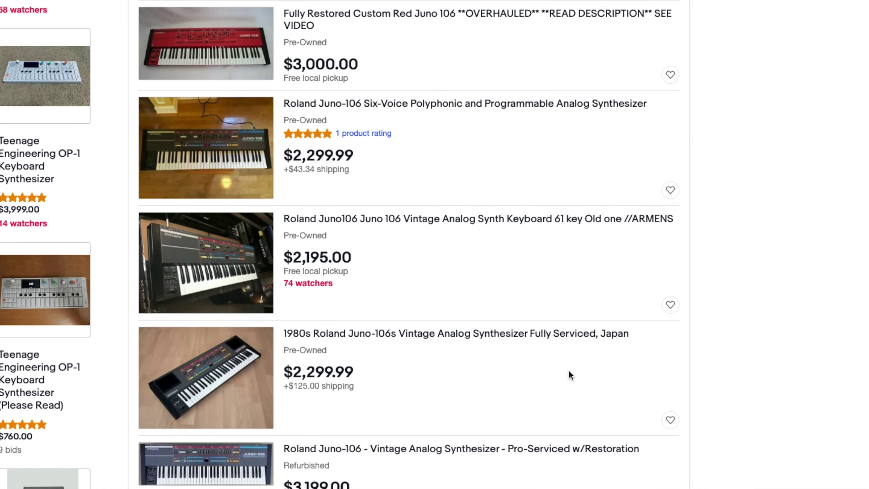